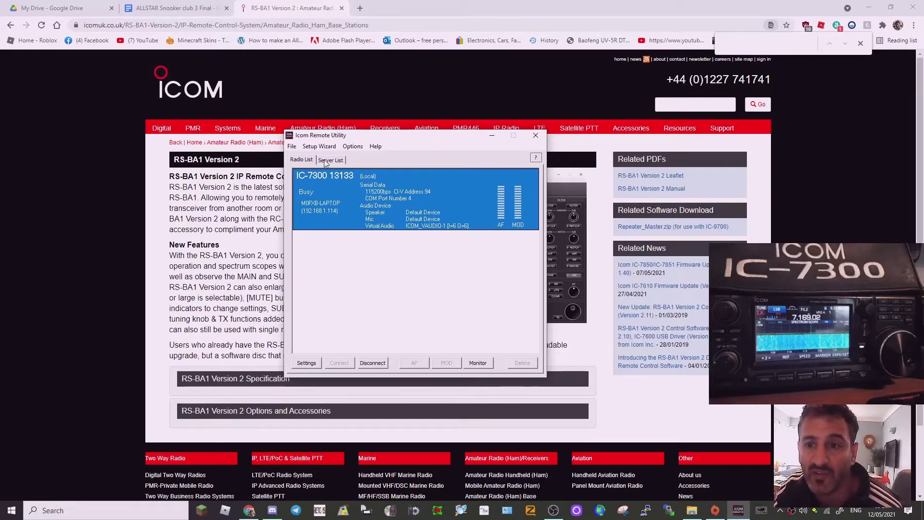
Look over the Setup Wizard's setup types, and compare the entries in the radio list and the server list.
left_click(319, 147)
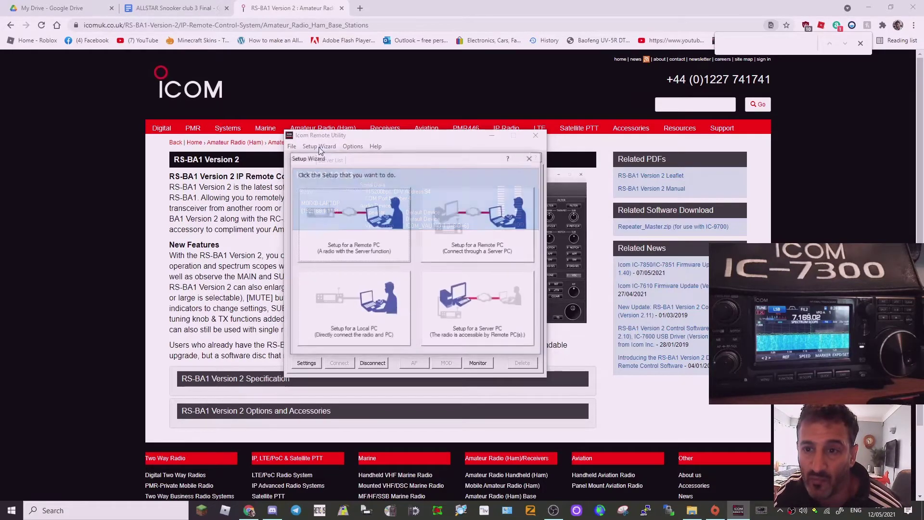
left_click(531, 161)
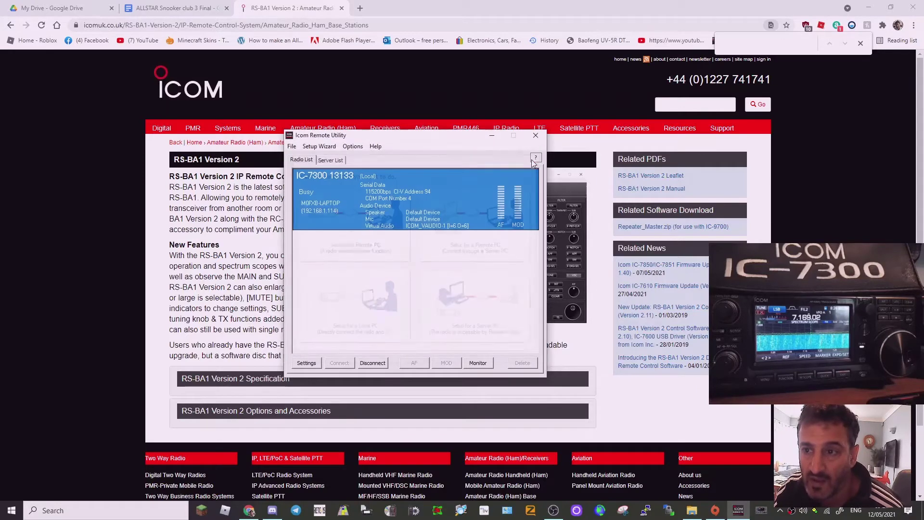
left_click(336, 161)
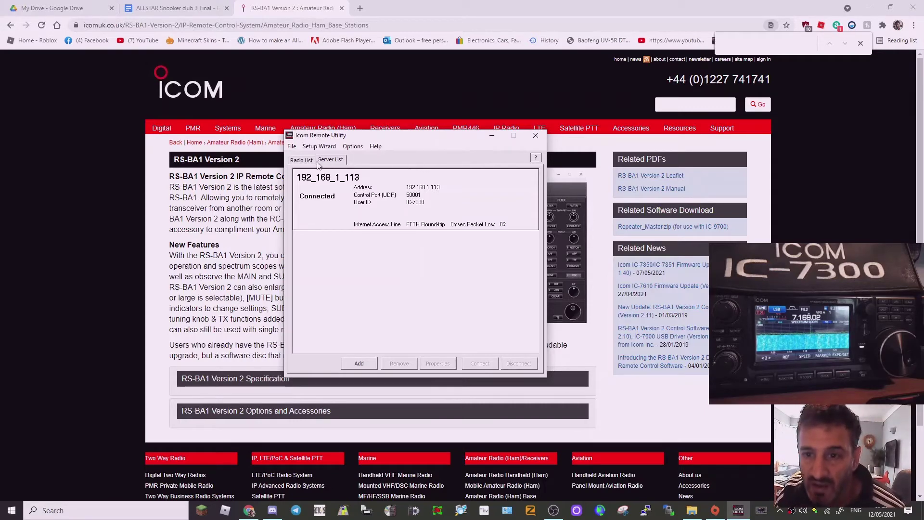
left_click(302, 160)
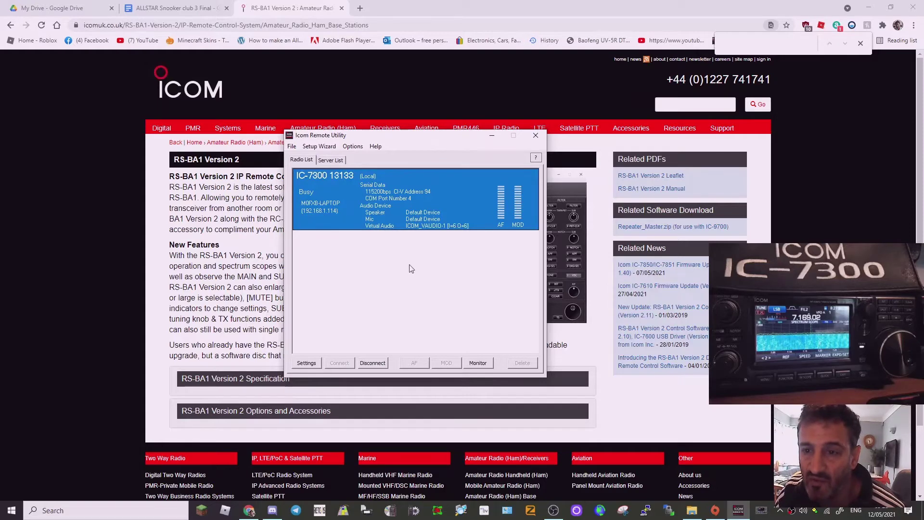
left_click(332, 161)
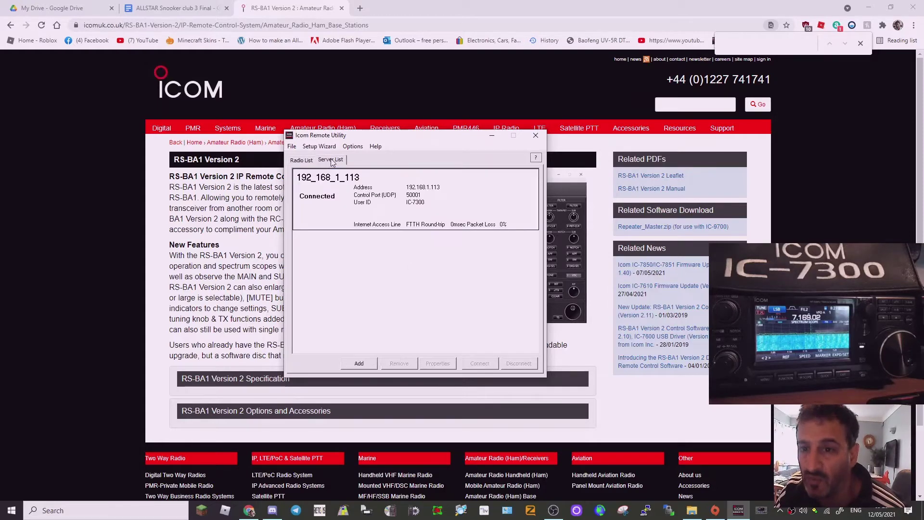
left_click(304, 161)
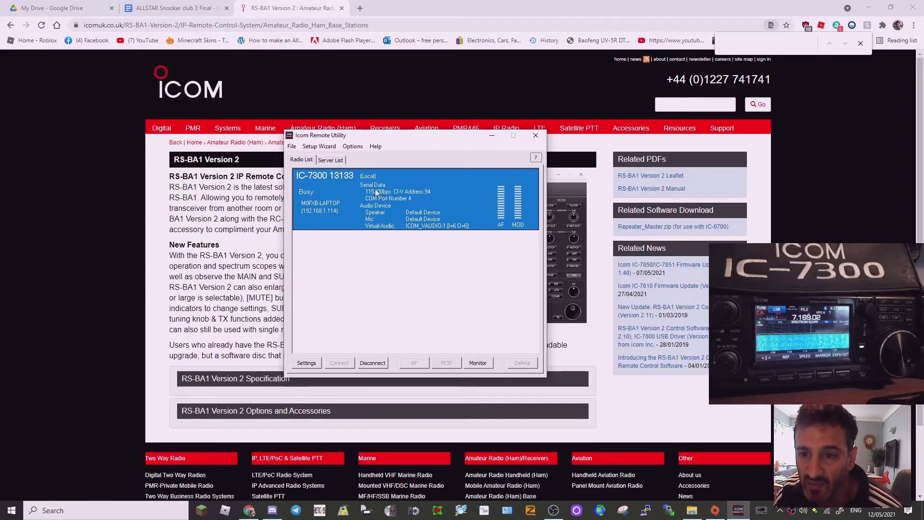
Review the Local/Server Settings, covering the registered IC-7300's serial and audio devices and its registered and accessible users.
left_click(354, 150)
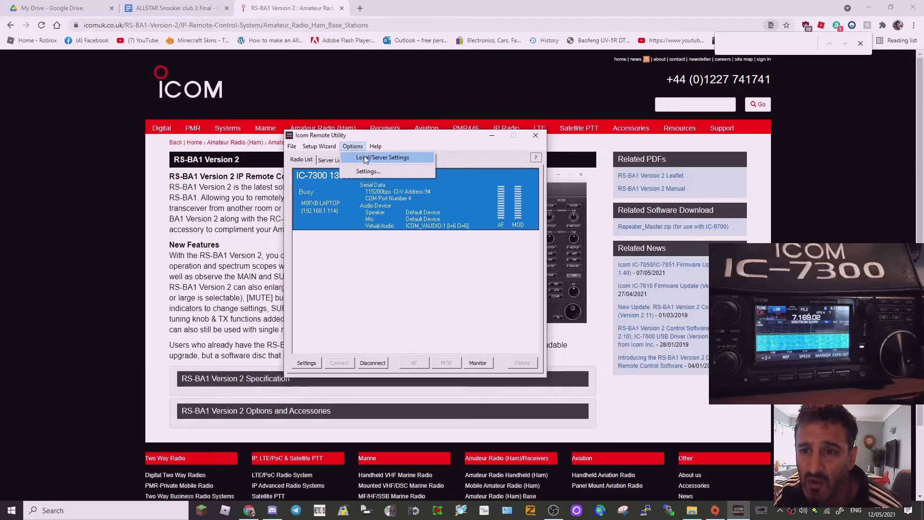
left_click(364, 157)
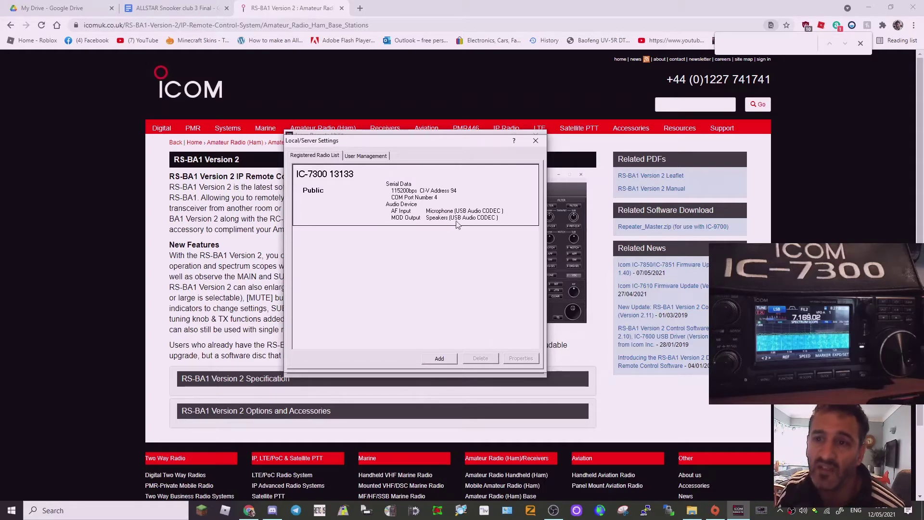
left_click(359, 157)
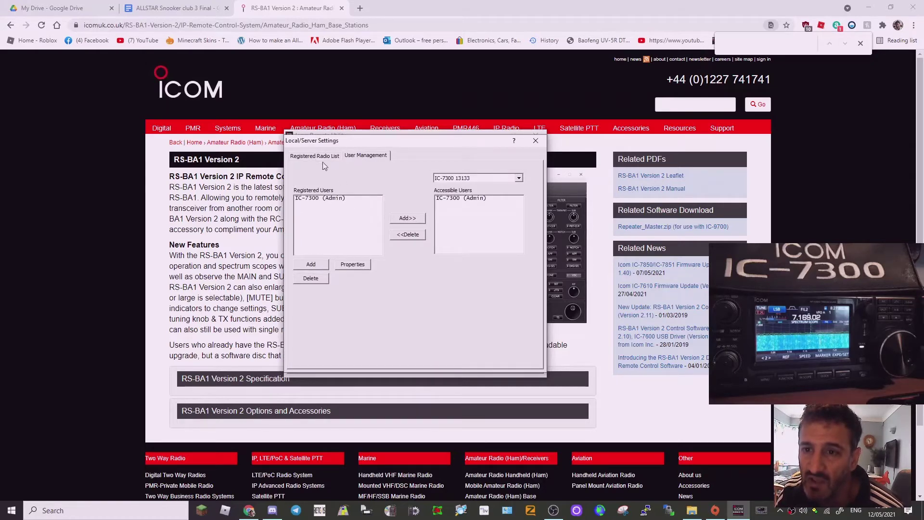
left_click(535, 140)
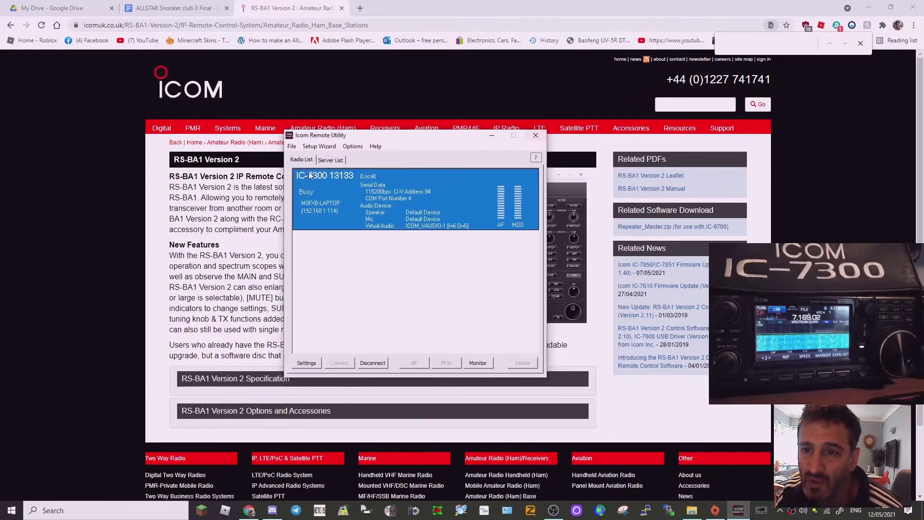
Check the server list entry, and recheck the registered radio and user management in the Local/Server Settings.
left_click(330, 161)
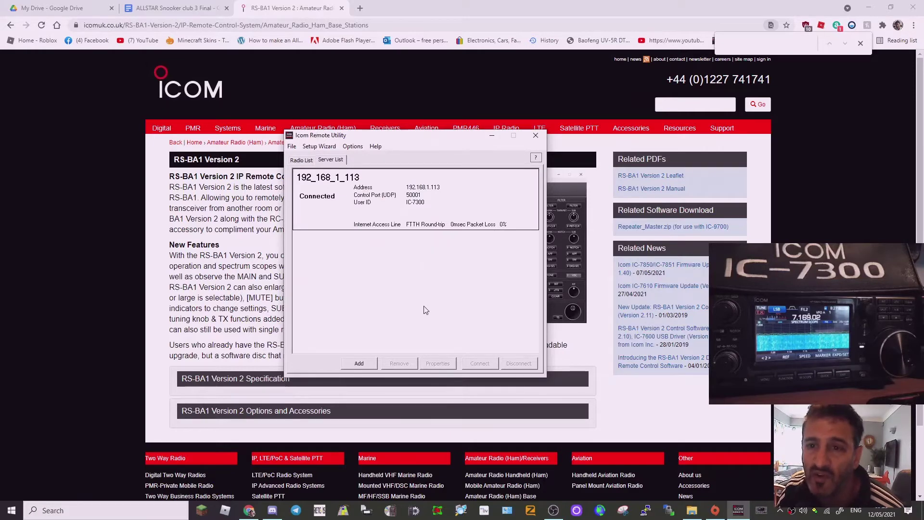
left_click(353, 147)
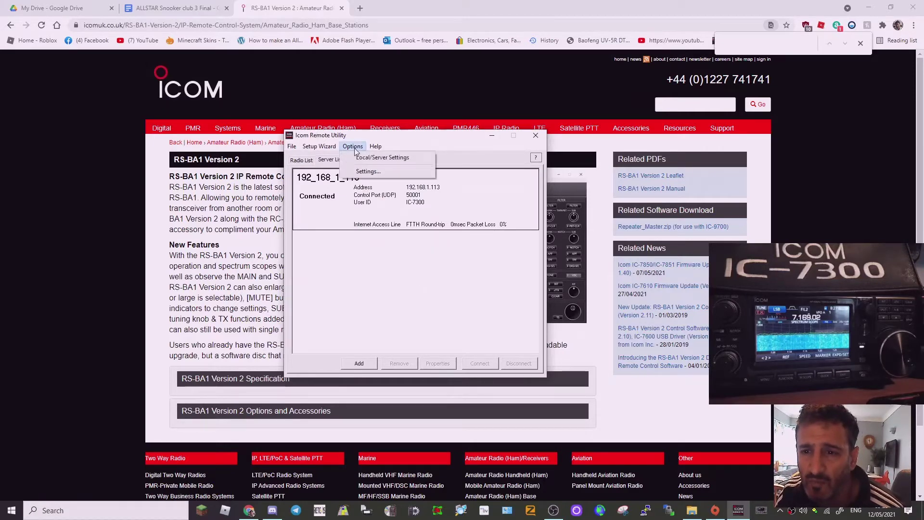
left_click(363, 158)
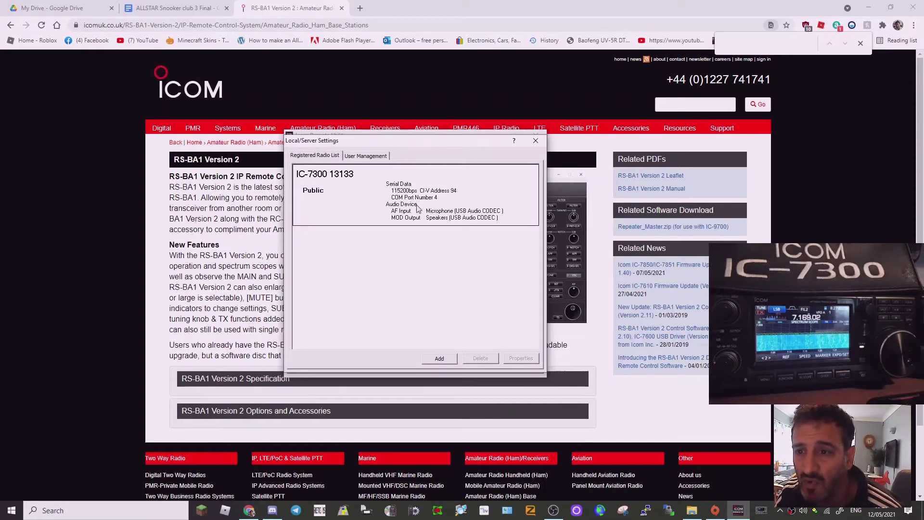
left_click(367, 157)
left_click(318, 157)
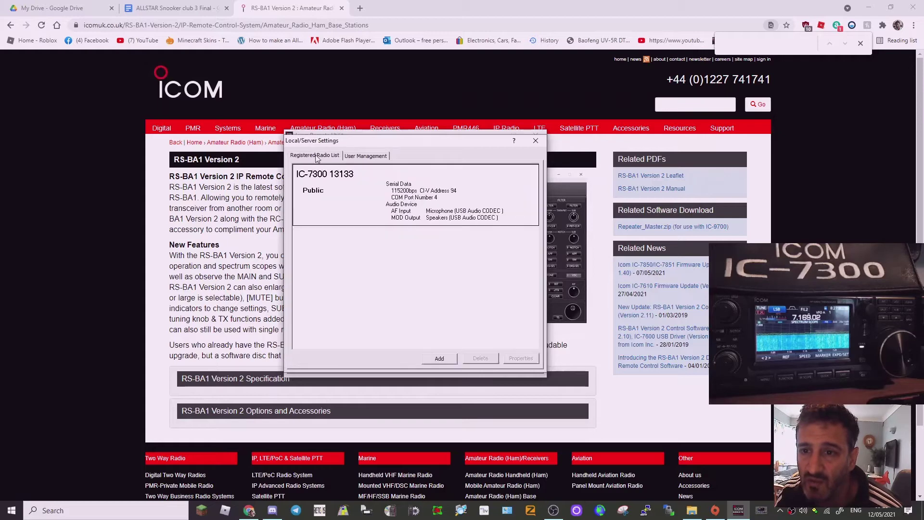
left_click(536, 142)
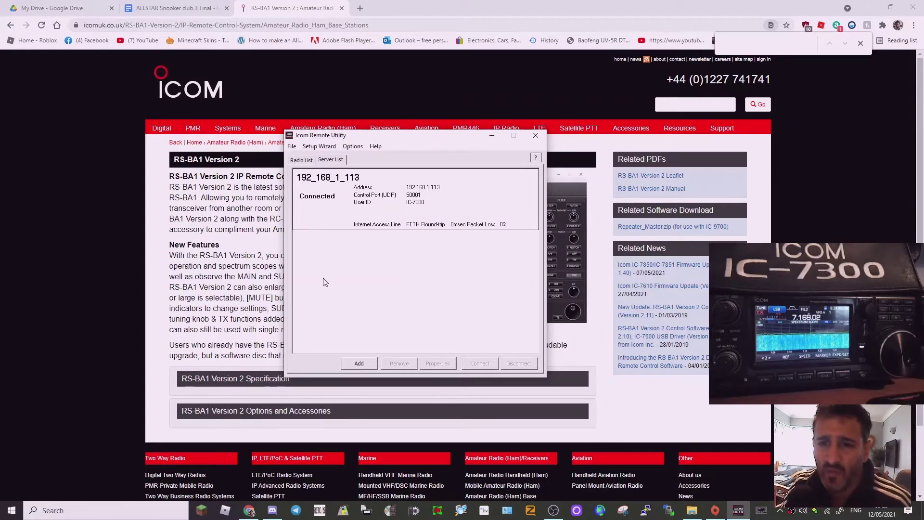
Disconnect the 192_168_1_113 server and check its address, control port and login fields in the server properties.
left_click(396, 198)
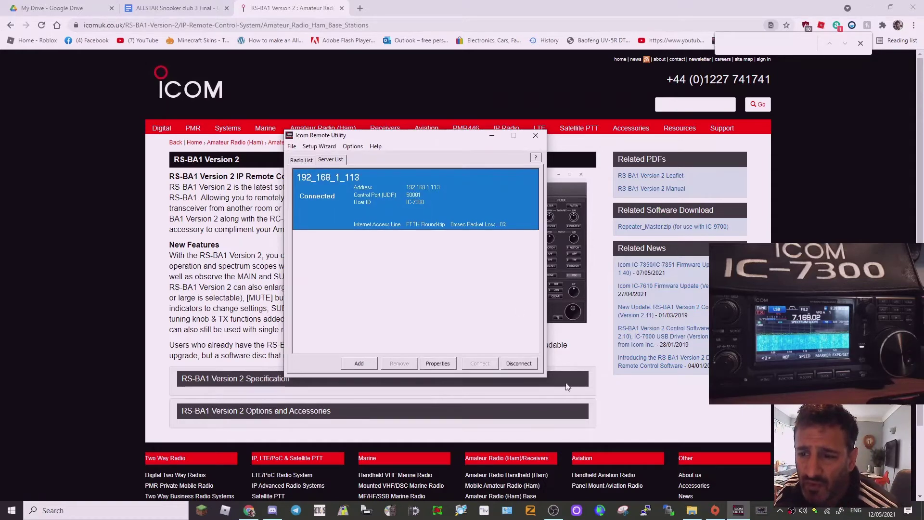
left_click(519, 364)
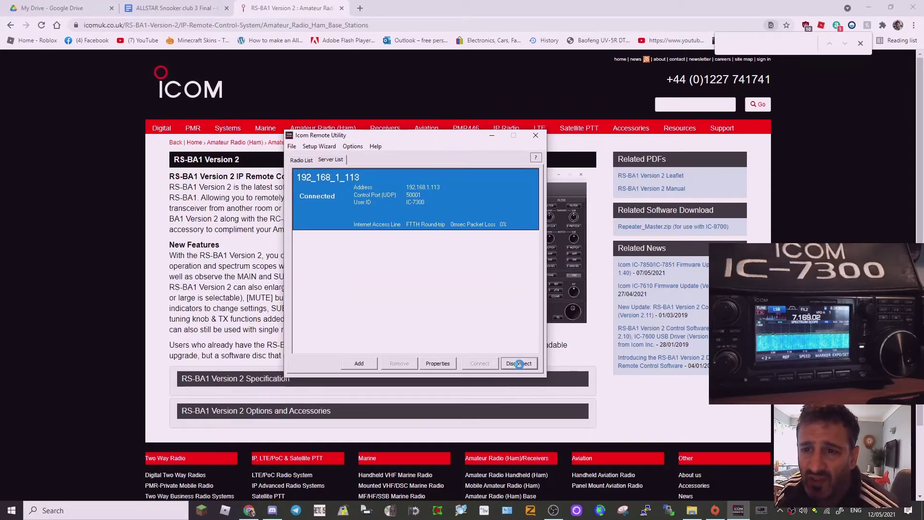
left_click(438, 363)
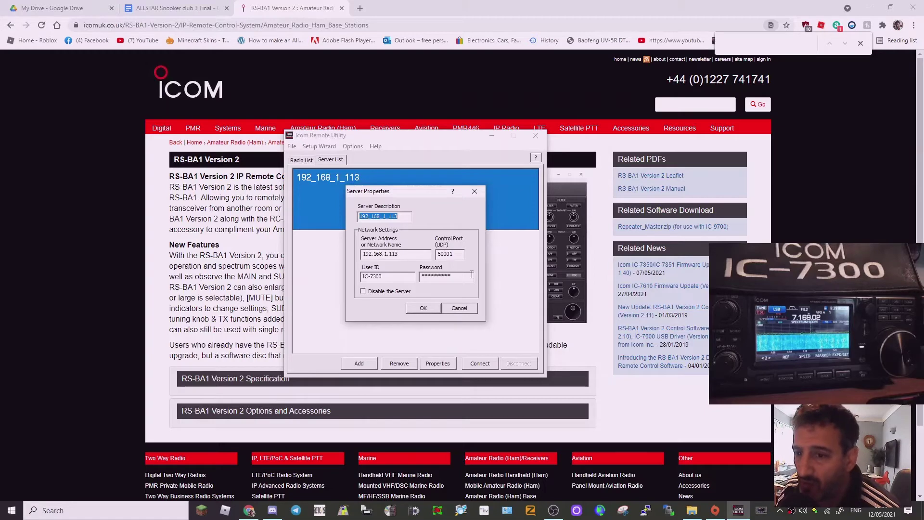
left_click(424, 309)
Check the registered radio list, and review the general settings for PC name, UDP ports and Internet access line options.
left_click(353, 146)
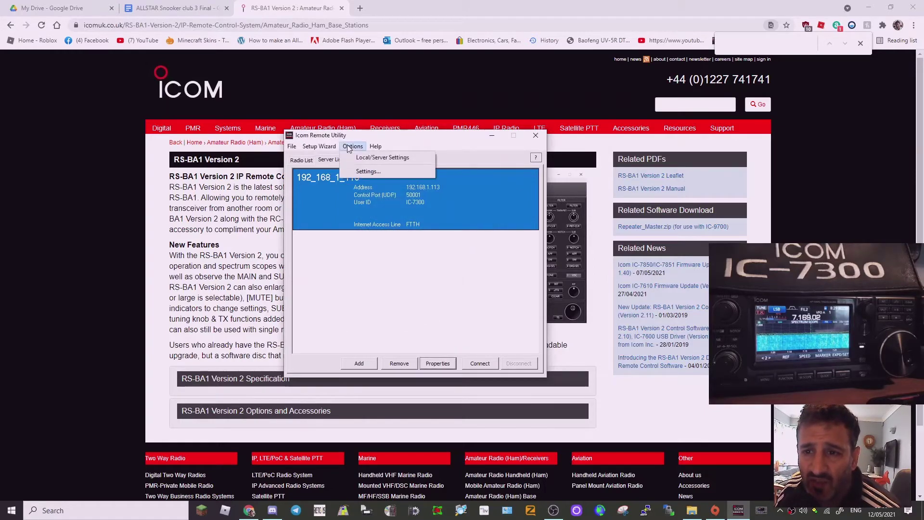
left_click(369, 158)
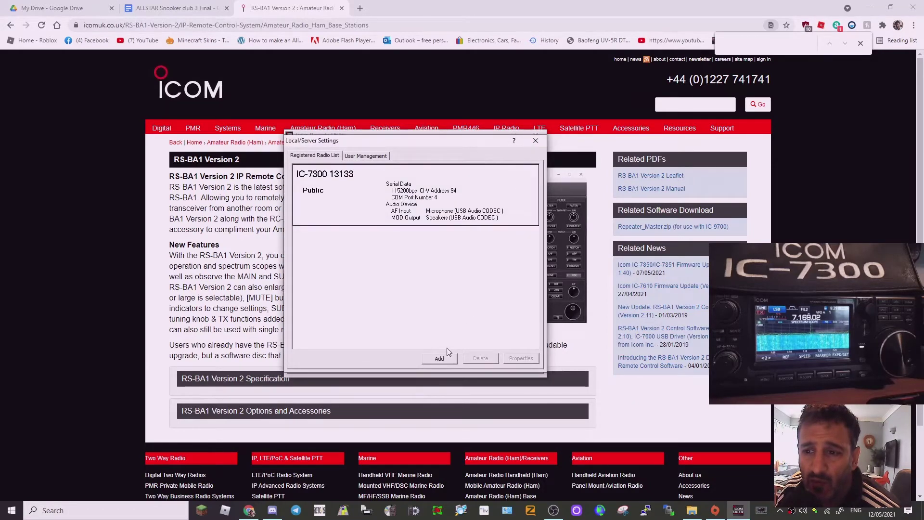
left_click(531, 143)
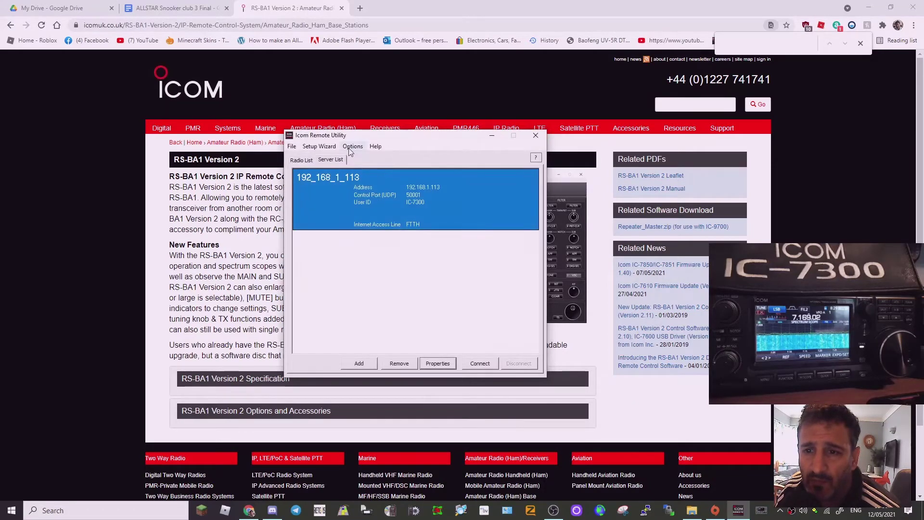
left_click(353, 146)
left_click(358, 173)
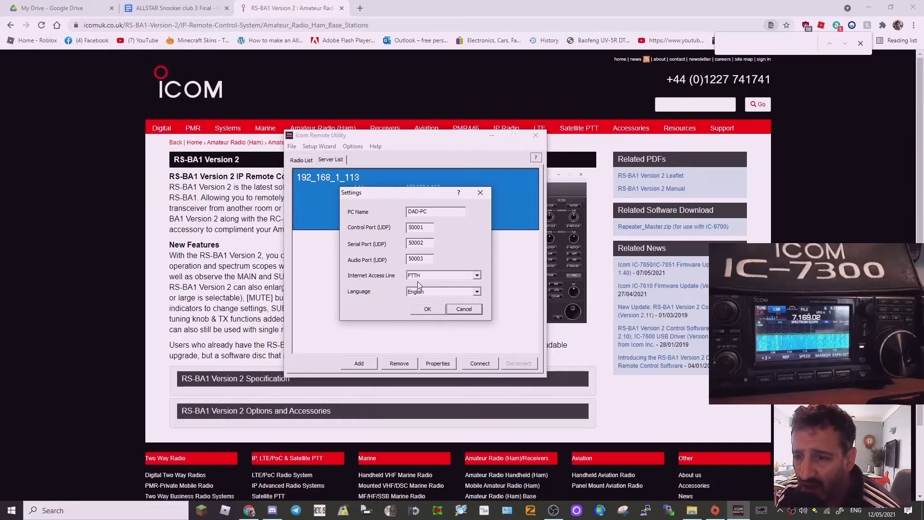
left_click(477, 277)
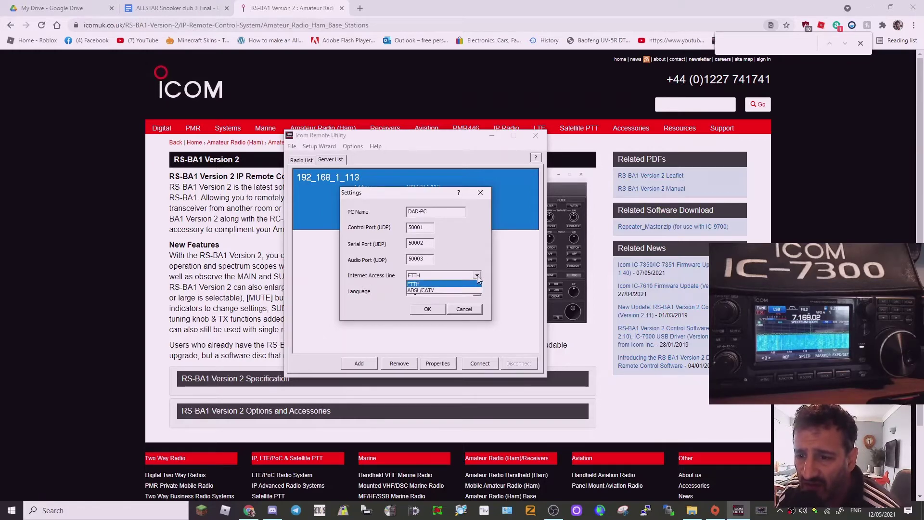
left_click(478, 278)
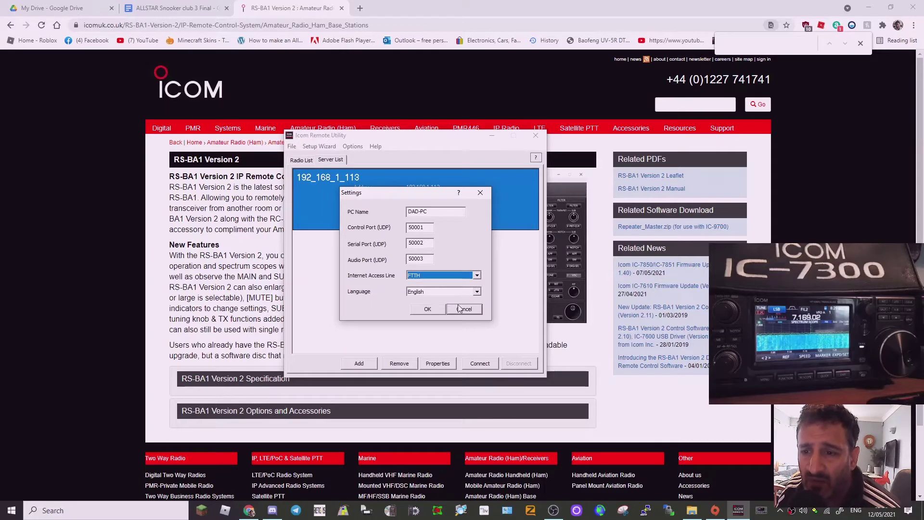
left_click(428, 309)
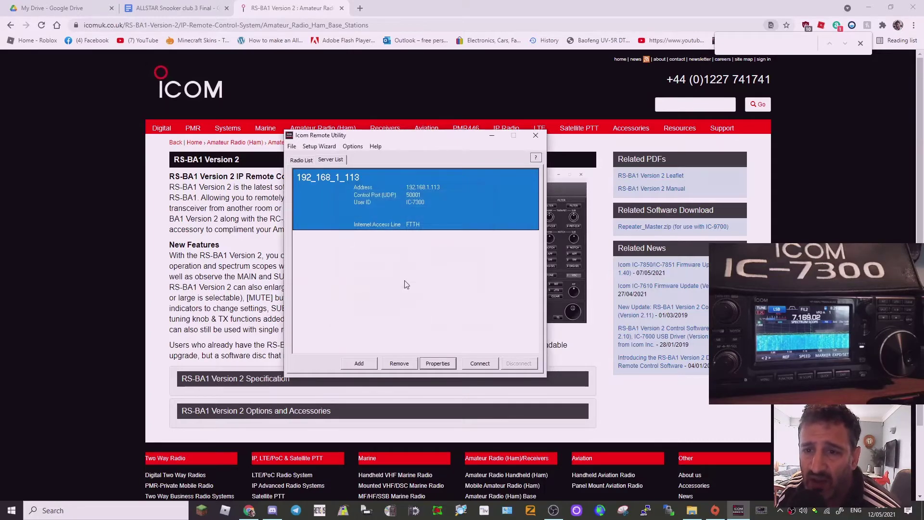
Disconnect the IC-7300 in the radio list from the remote PC that is using it.
left_click(296, 160)
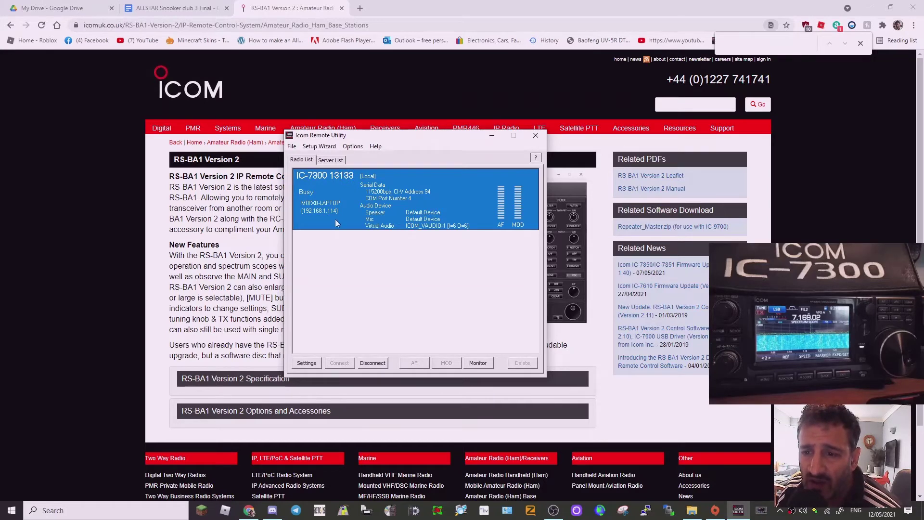
left_click(378, 366)
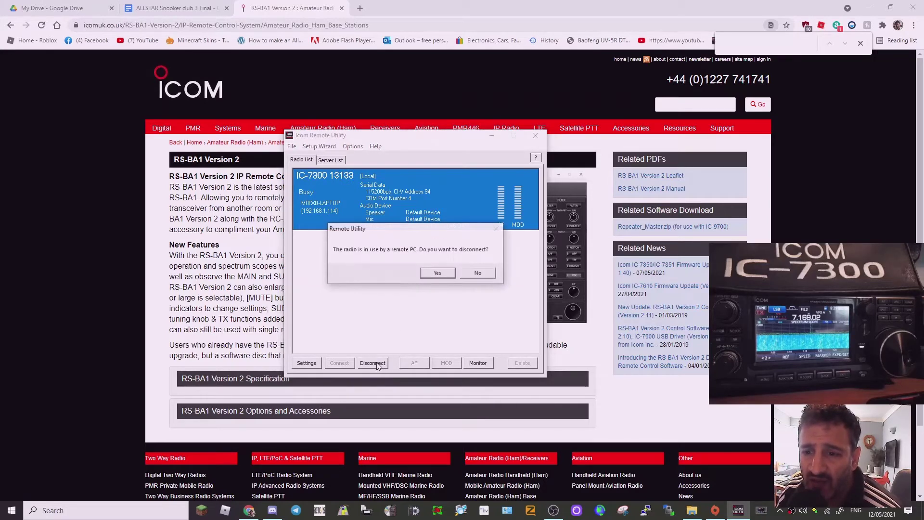
left_click(432, 271)
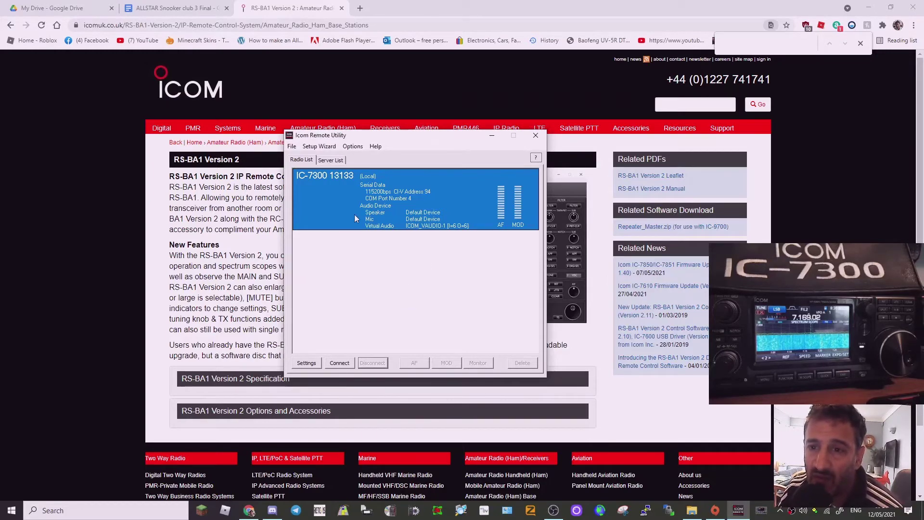
left_click(353, 147)
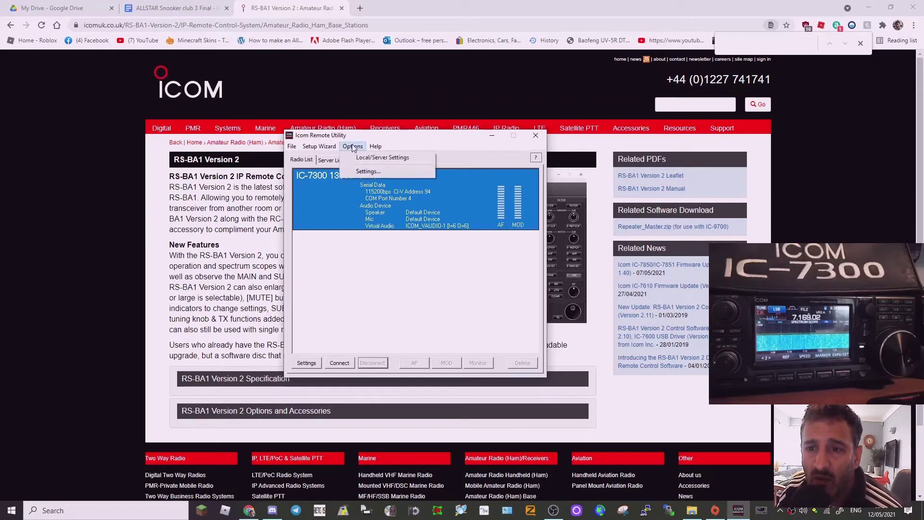
left_click(359, 157)
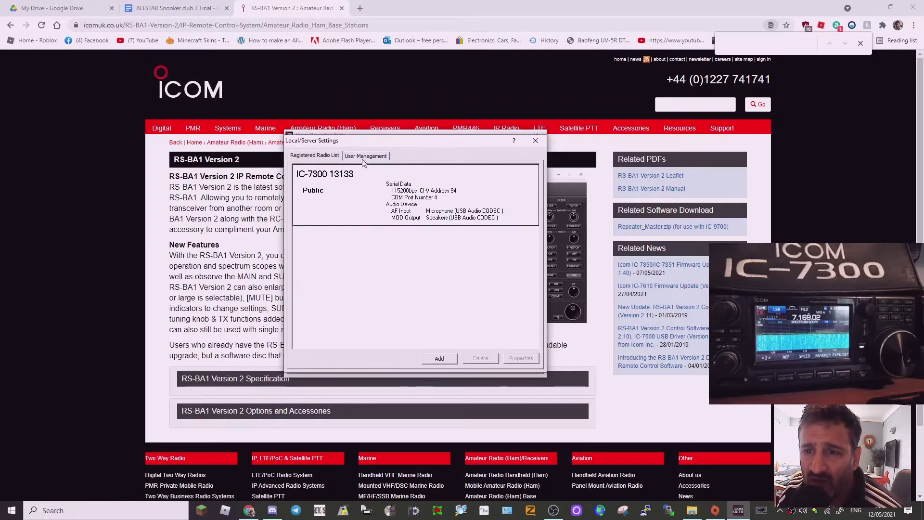
key("Escape")
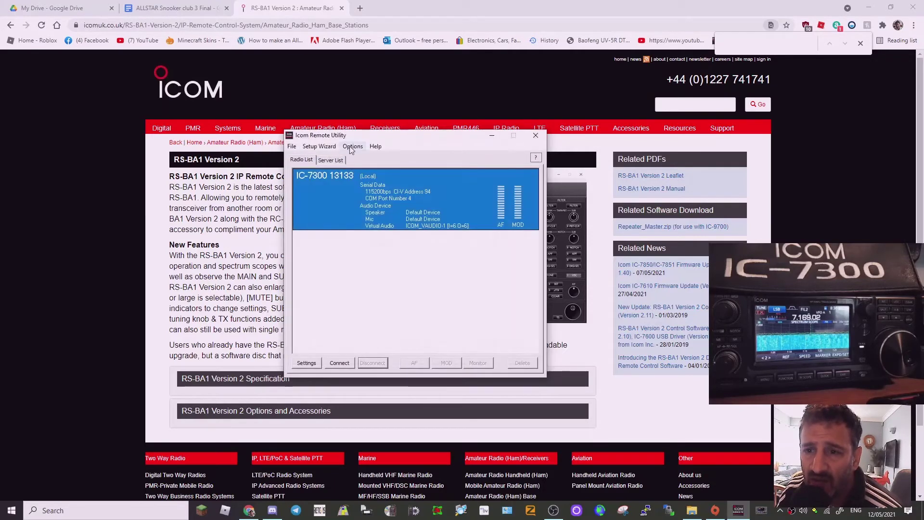
Review the speaker and microphone device choices in the IC-7300's audio settings, keeping Default Device for both.
left_click(307, 364)
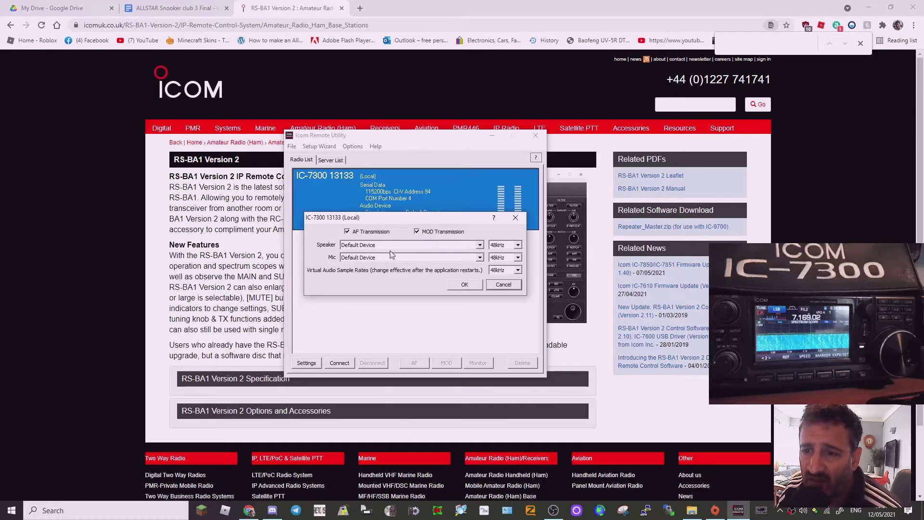
left_click(480, 258)
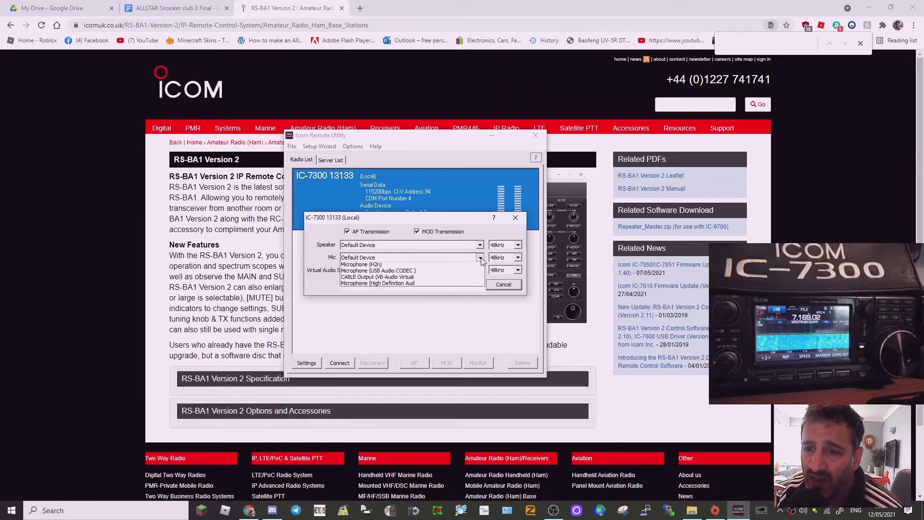
left_click(481, 258)
left_click(483, 241)
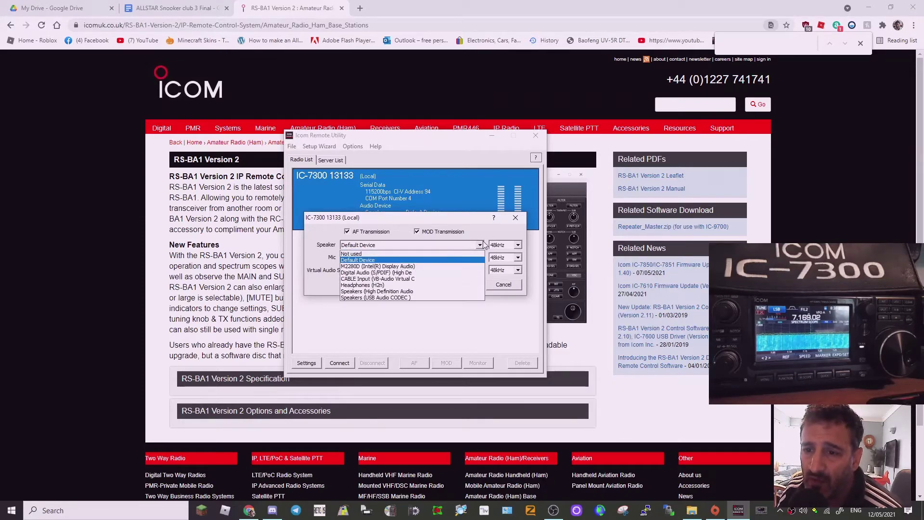
left_click(484, 240)
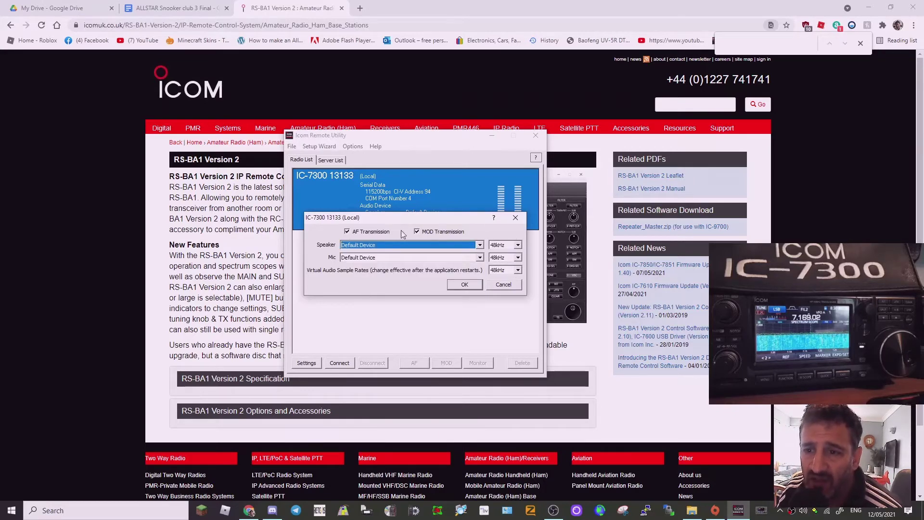
left_click(463, 284)
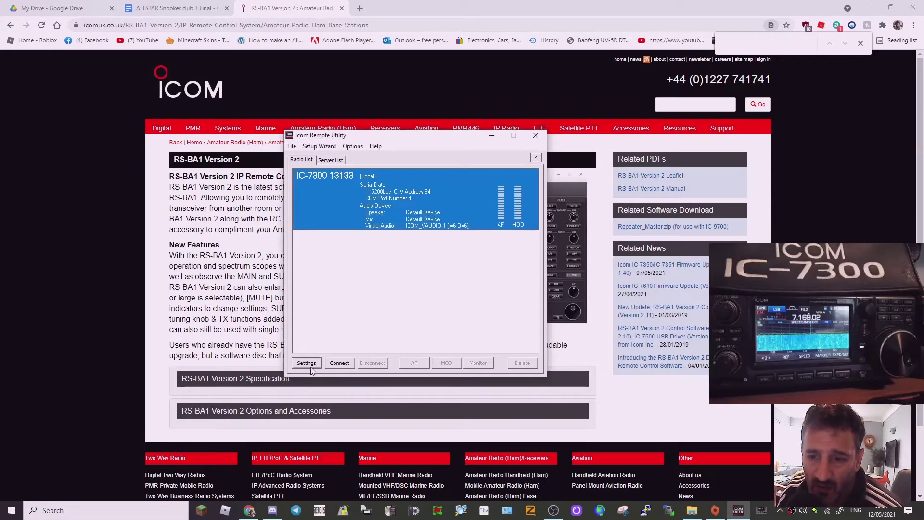
Connect the local IC-7300 in the radio list, and check its server list entry.
left_click(340, 365)
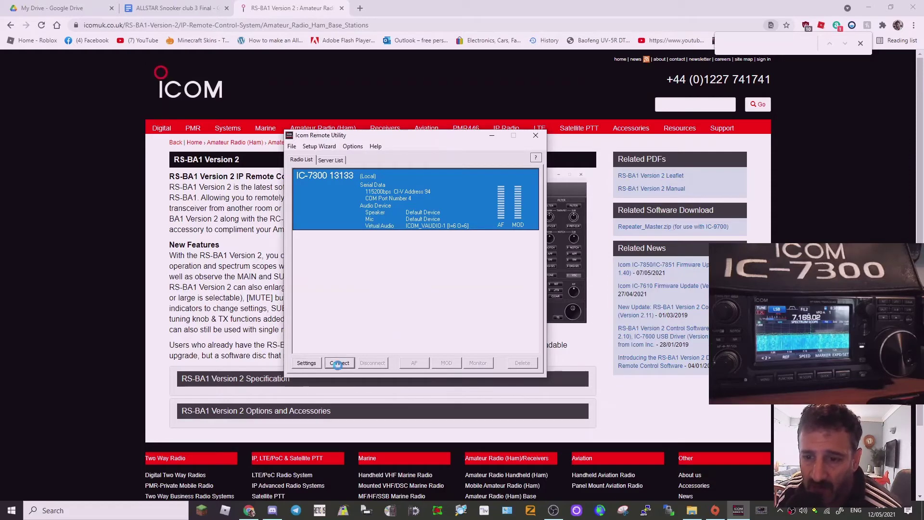
left_click(431, 273)
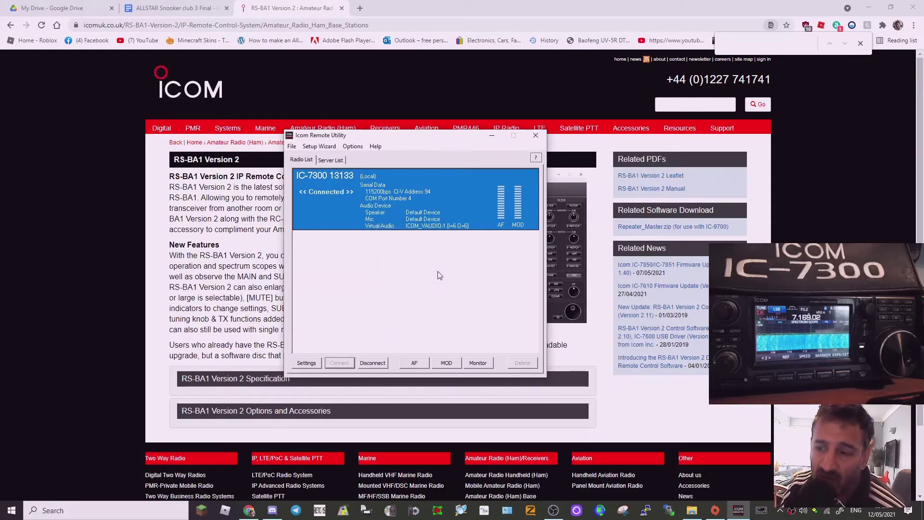
left_click(331, 161)
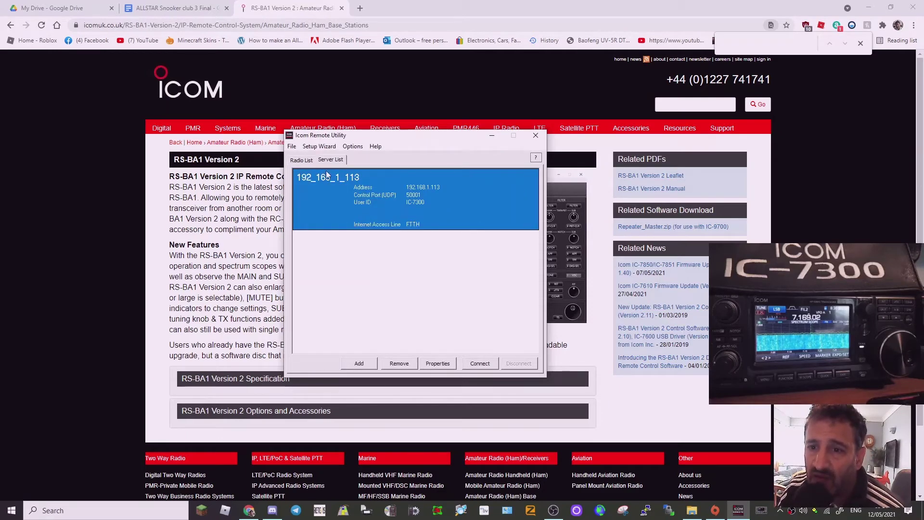
left_click(299, 160)
left_click(330, 160)
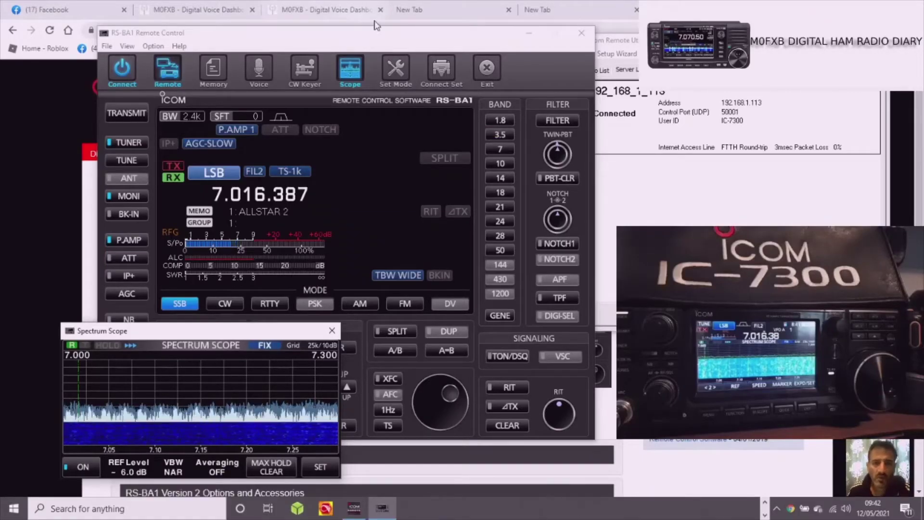
Tune to 7.197.269 from the spectrum scope, and reposition the remote control and scope windows.
left_click_drag(395, 36, 292, 11)
left_click(243, 430)
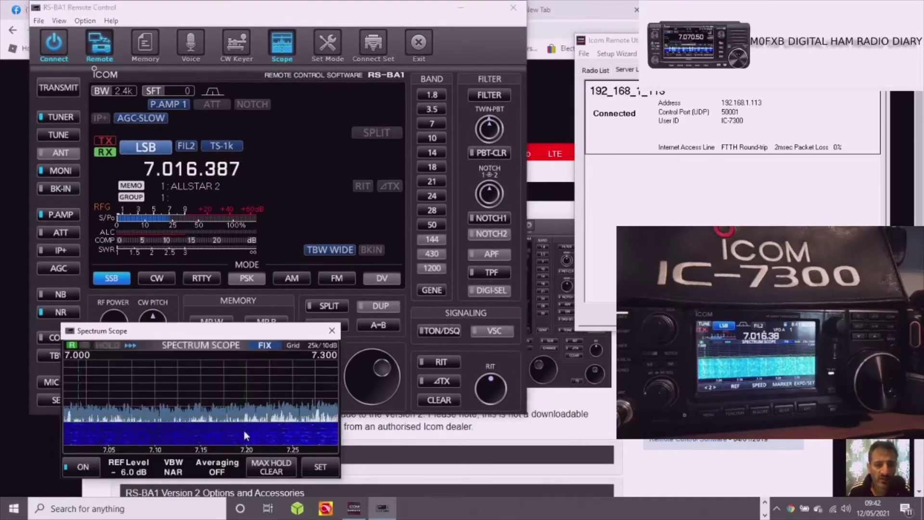
left_click_drag(197, 334, 179, 343)
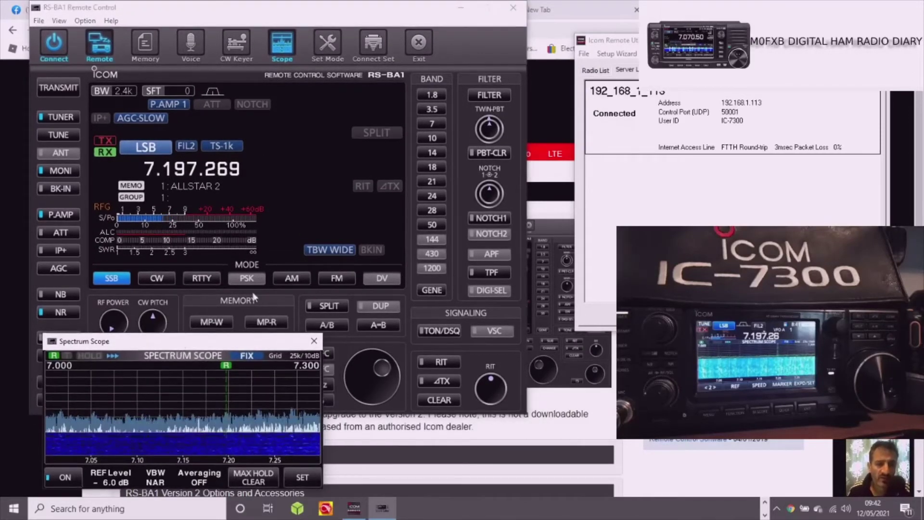
Fine-tune the frequency to 7.197.356 with the main dial, and retune to 7.257.774 from the spectrum scope.
left_click(389, 381)
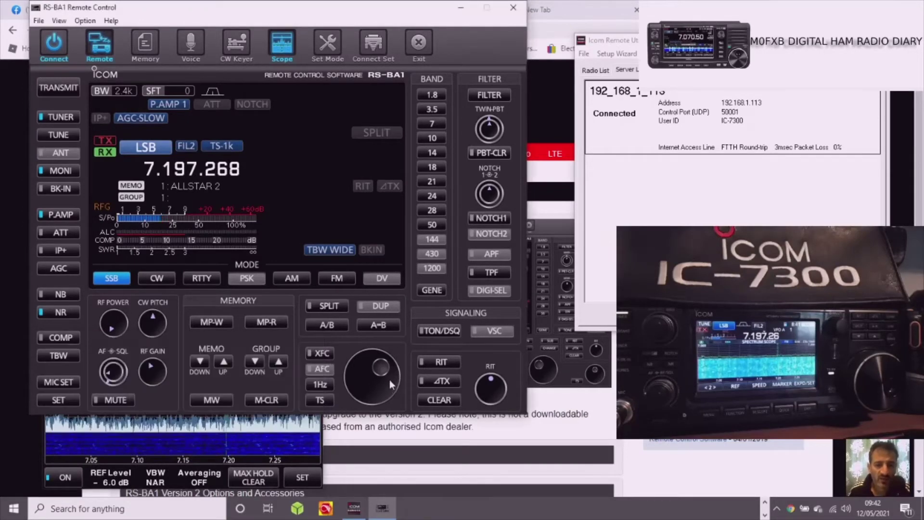
scroll(391, 379, "up", 11)
scroll(393, 379, "up", 8)
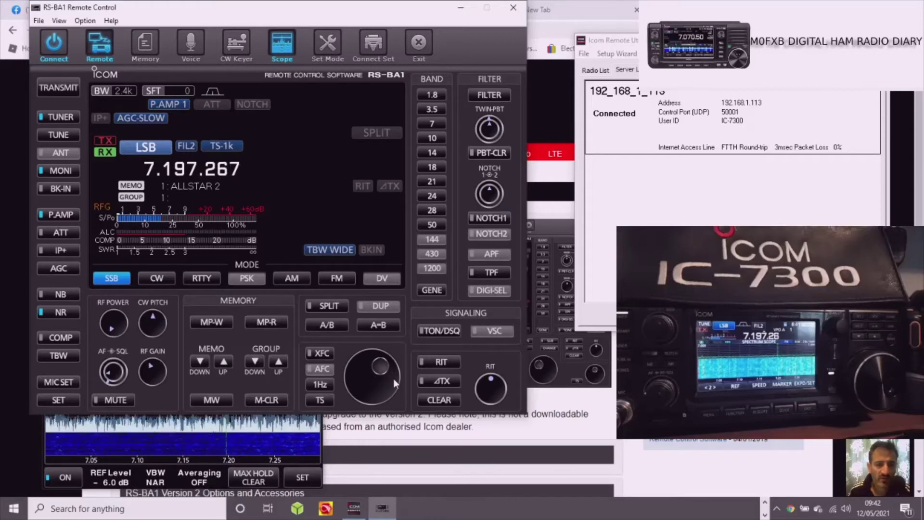
scroll(392, 378, "down", 8)
scroll(392, 376, "up", 12)
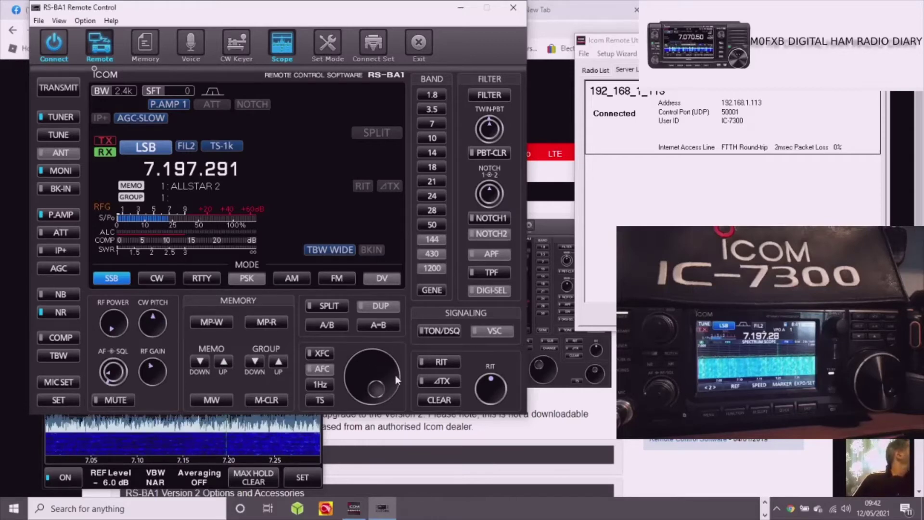
scroll(391, 375, "down", 4)
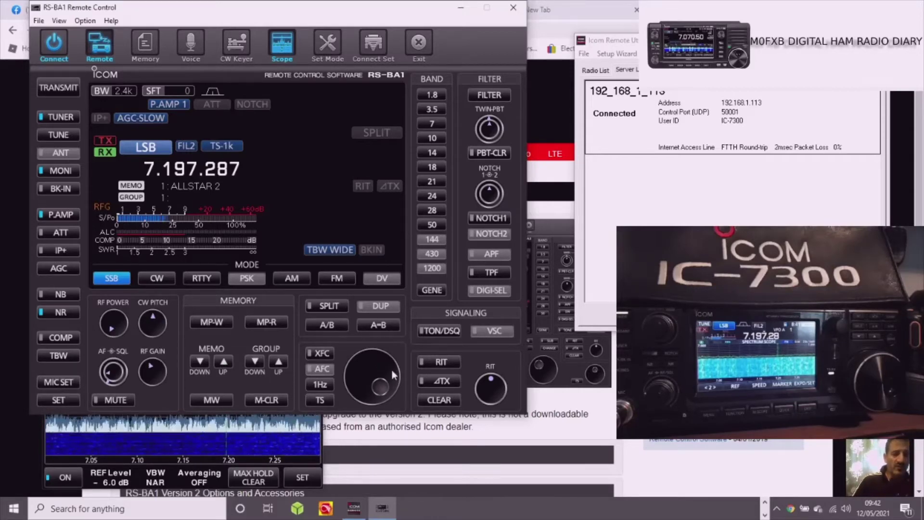
scroll(392, 372, "up", 20)
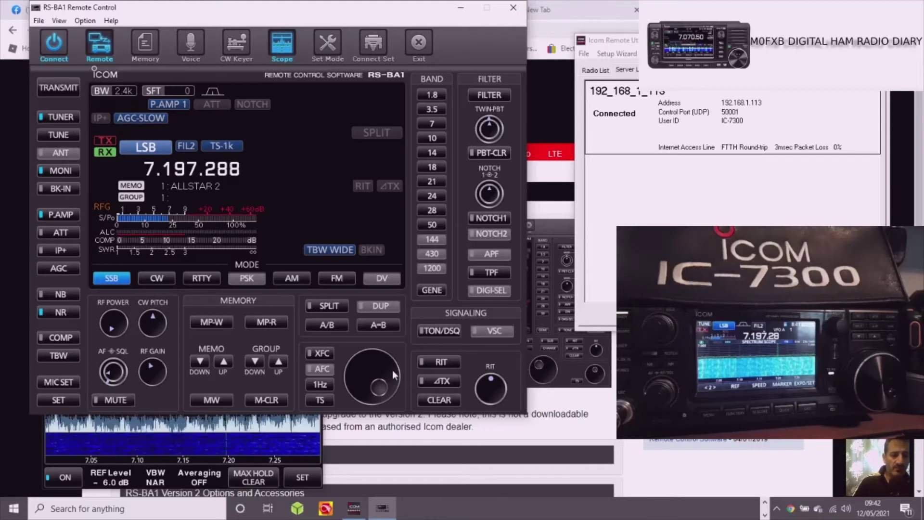
scroll(392, 369, "up", 20)
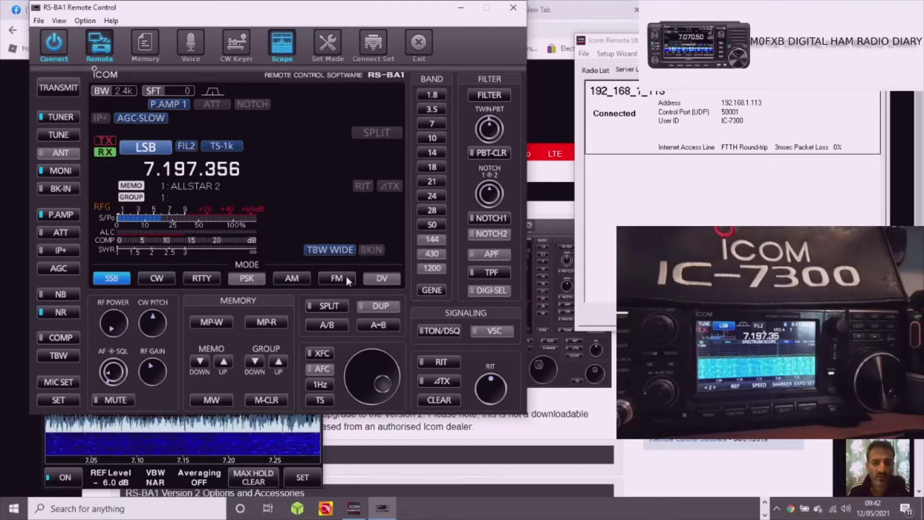
left_click(282, 443)
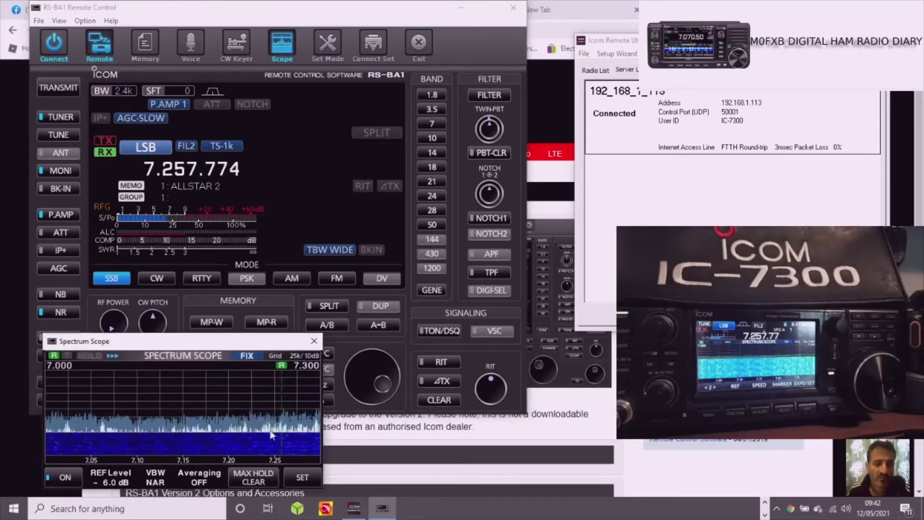
Check the radio and server connection details in Icom Remote Utility, and view the Setup Wizard's remote PC options.
left_click(354, 508)
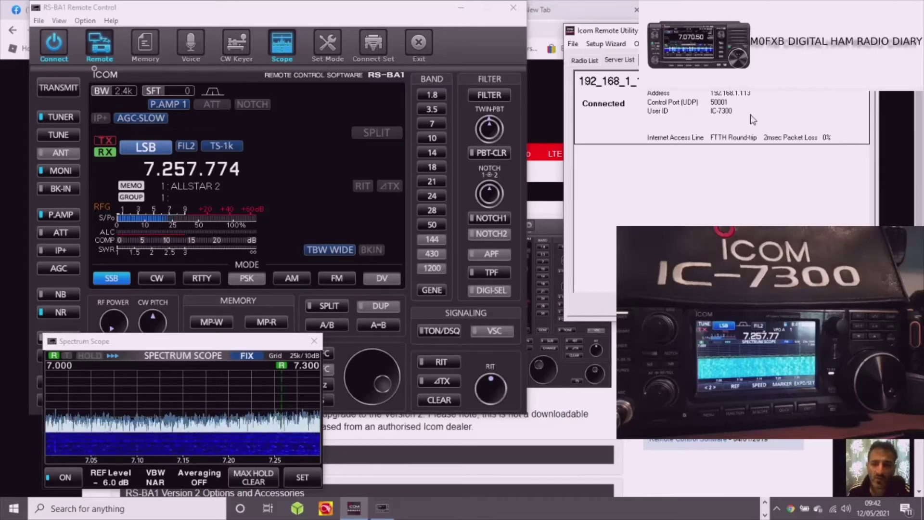
left_click(581, 62)
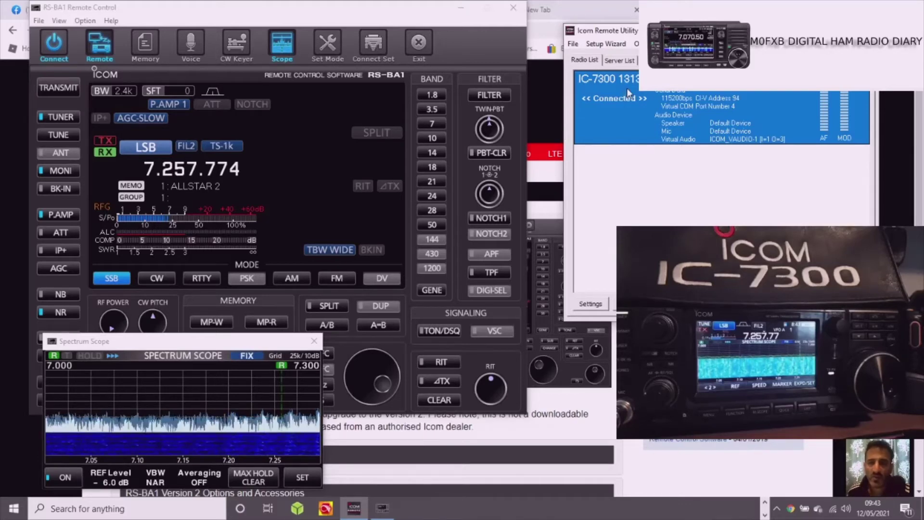
left_click(626, 61)
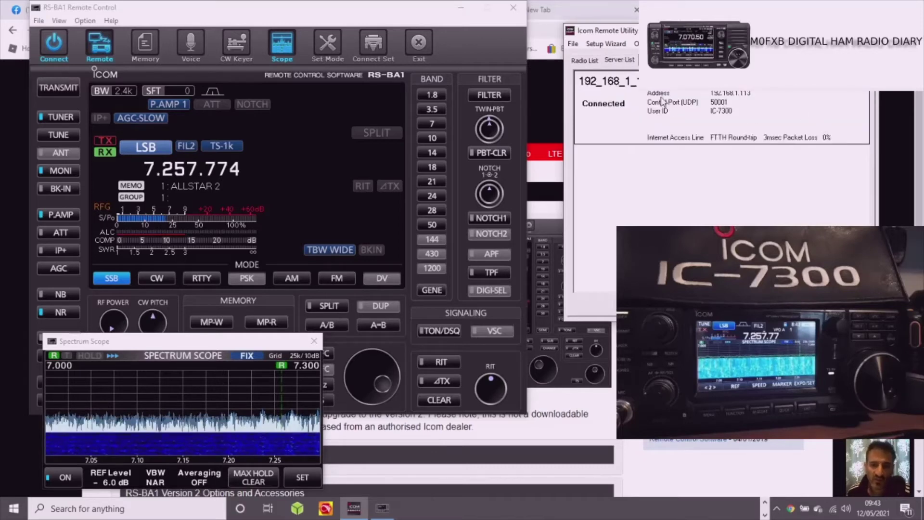
left_click(608, 44)
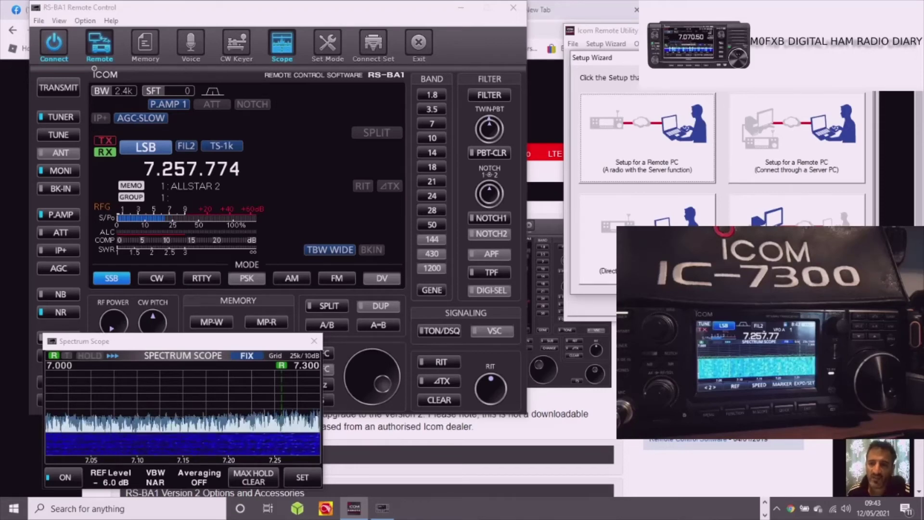
left_click(864, 57)
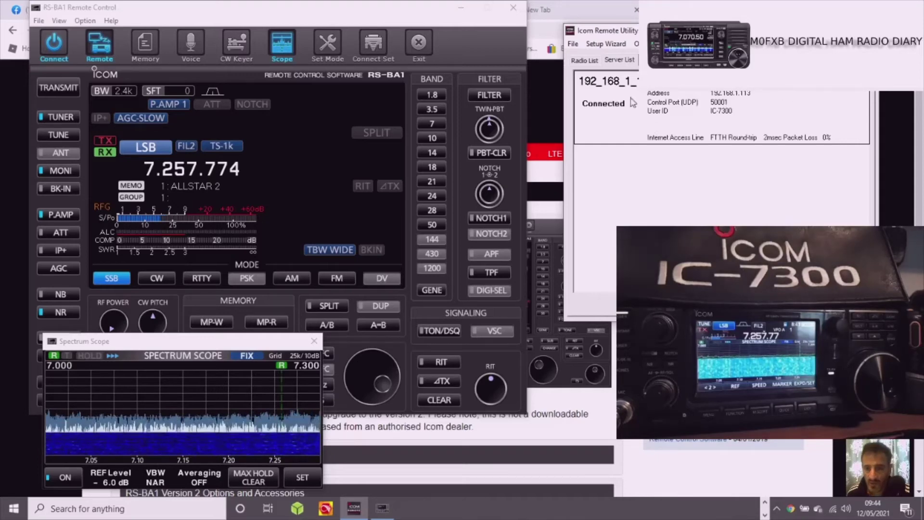
Check the radio's virtual COM port in the radio list, and examine Ports (COM & LPT) in Device Manager.
left_click(584, 61)
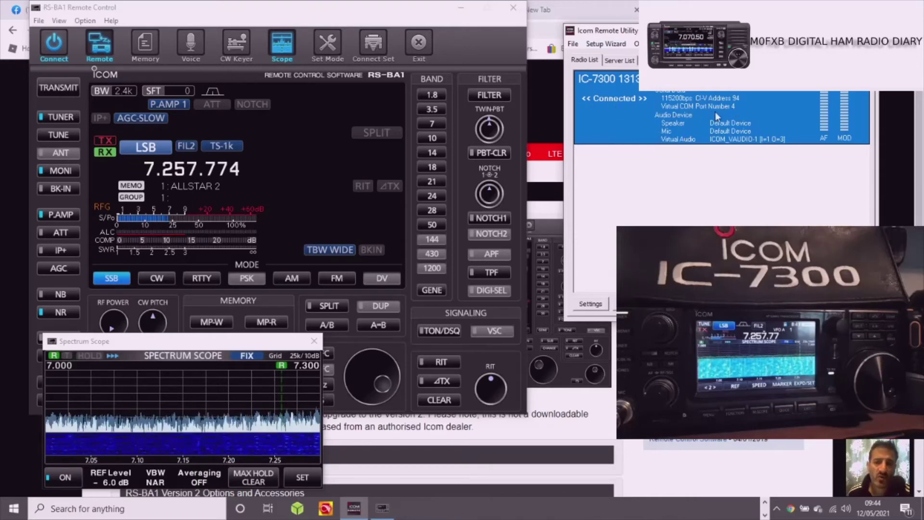
right_click(13, 513)
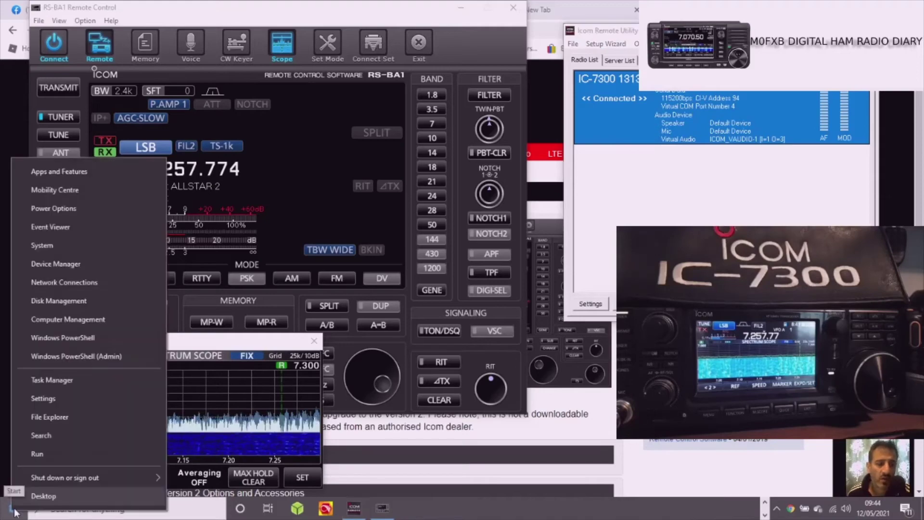
left_click(56, 266)
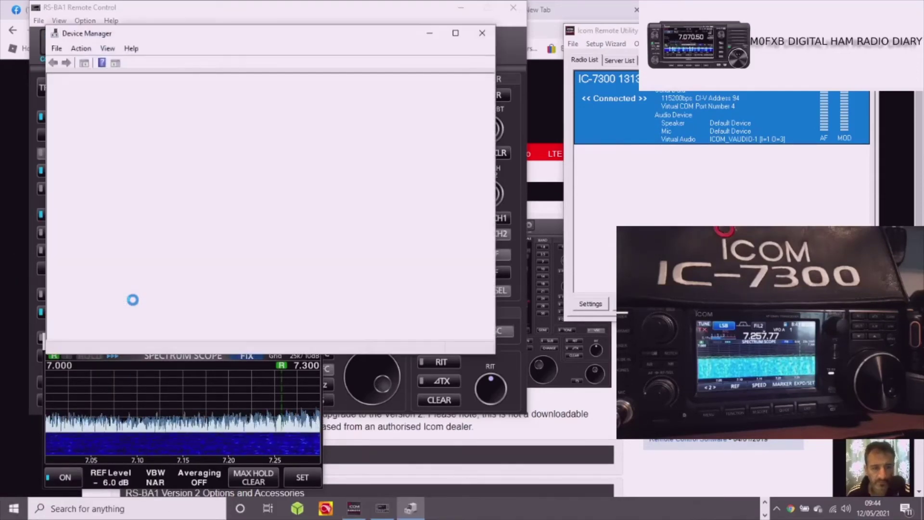
double_click(128, 297)
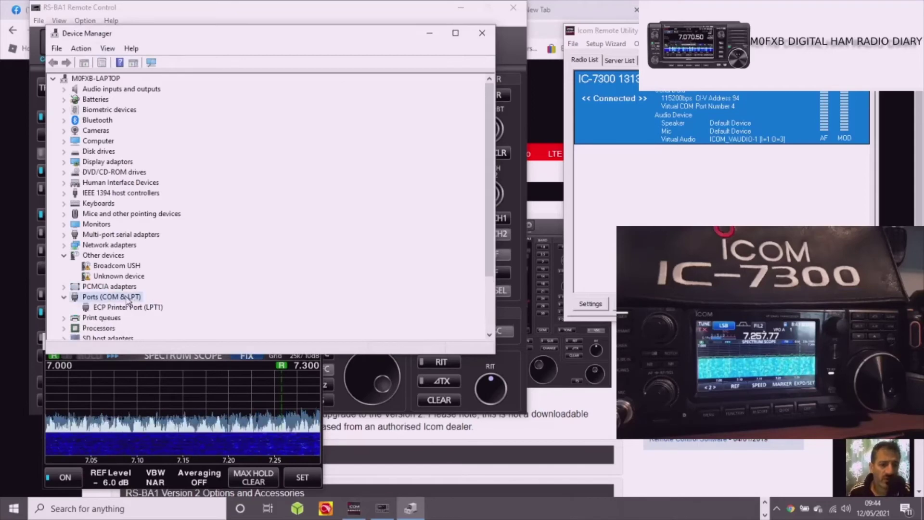
scroll(176, 275, "down", 3)
scroll(178, 276, "up", 3)
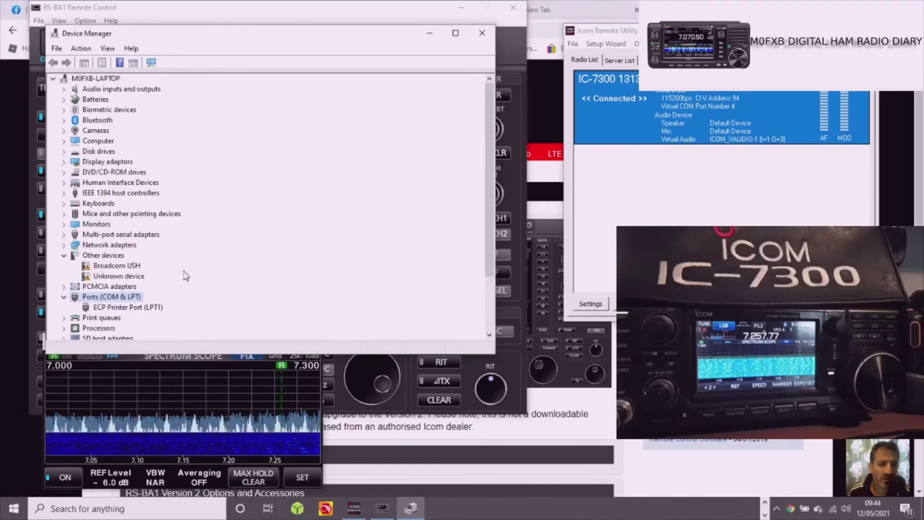
left_click(482, 33)
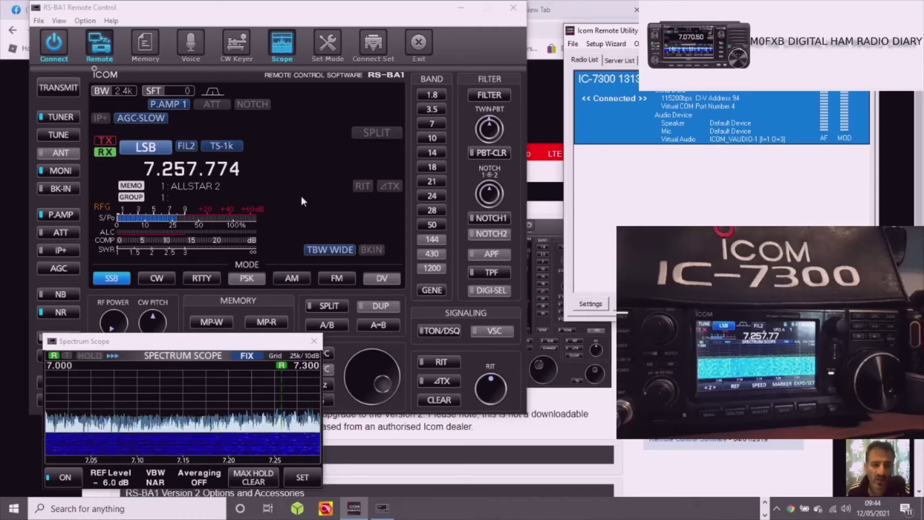
Set the main tuning to 1 kHz steps, and tune down to 7.188.000 with the main dial.
left_click(254, 191)
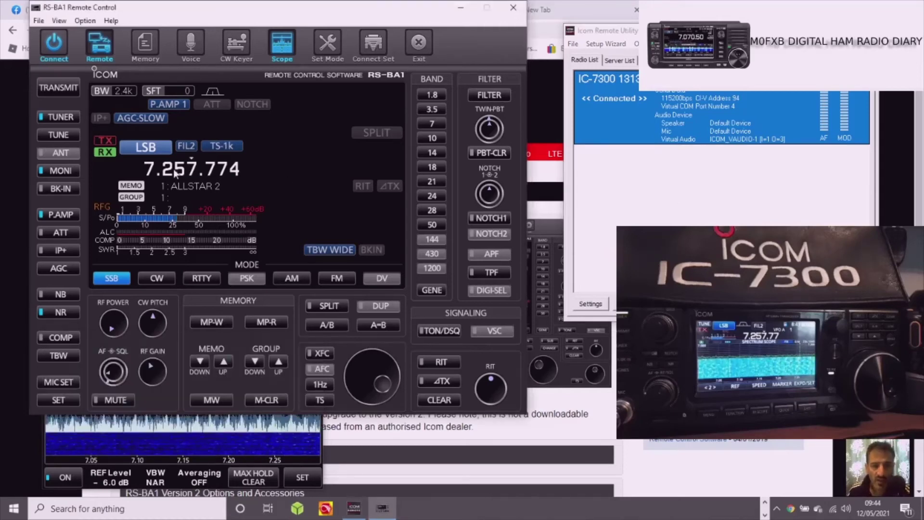
scroll(368, 366, "down", 20)
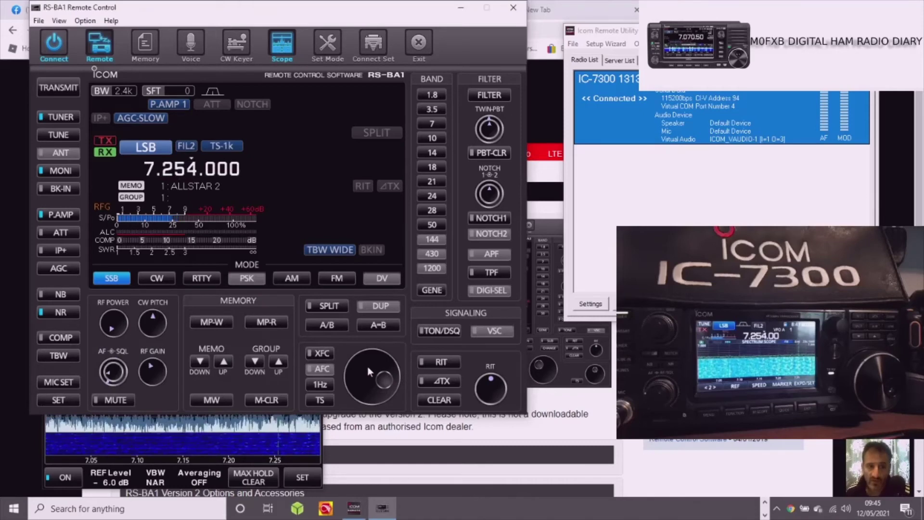
scroll(388, 373, "down", 20)
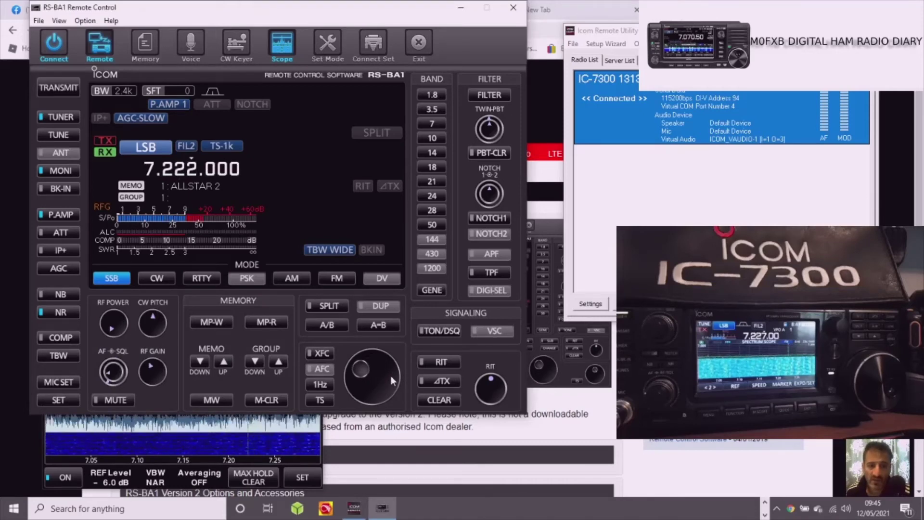
scroll(394, 367, "down", 20)
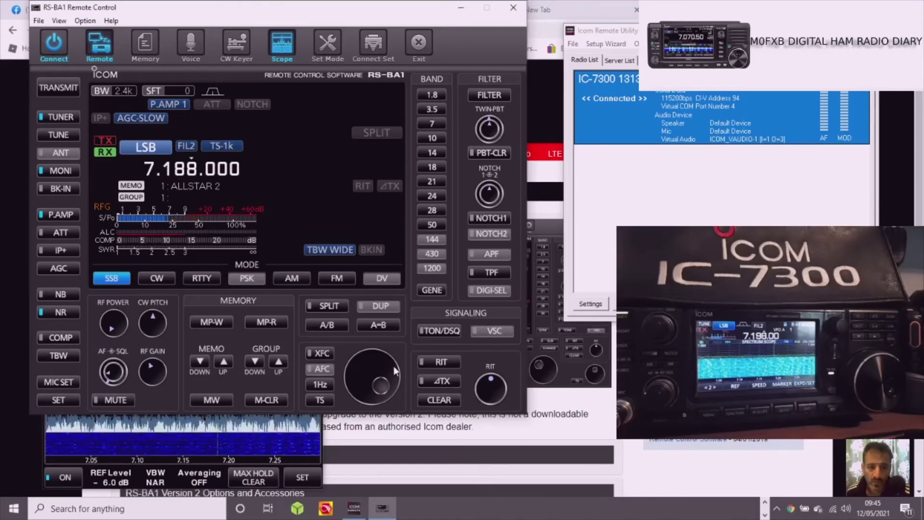
Tune to 7.241.387 from the spectrum scope, and move the scope window up over the remote control panel.
left_click(266, 433)
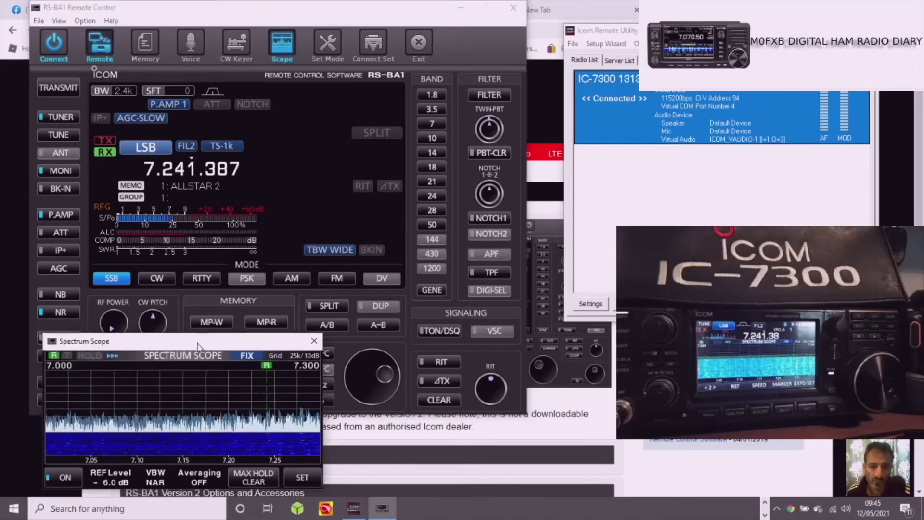
left_click_drag(194, 347, 241, 199)
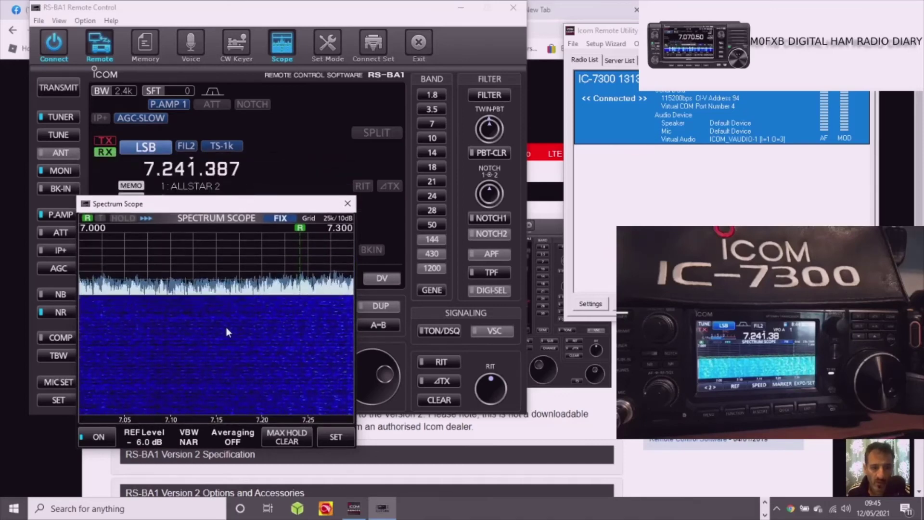
Tune the radio down to 7.158.000 with the main dial and kHz digits, and bring the spectrum scope to the front.
left_click(183, 174)
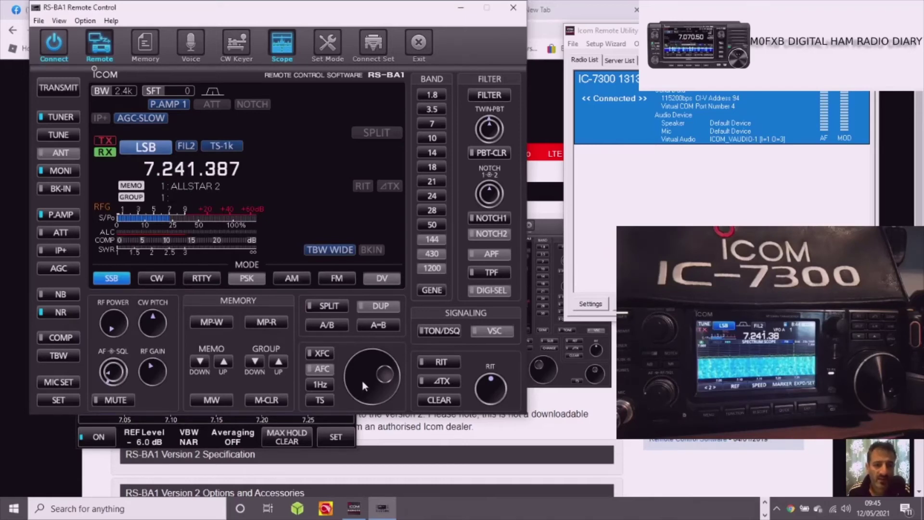
scroll(362, 379, "down", 3)
scroll(362, 382, "down", 15)
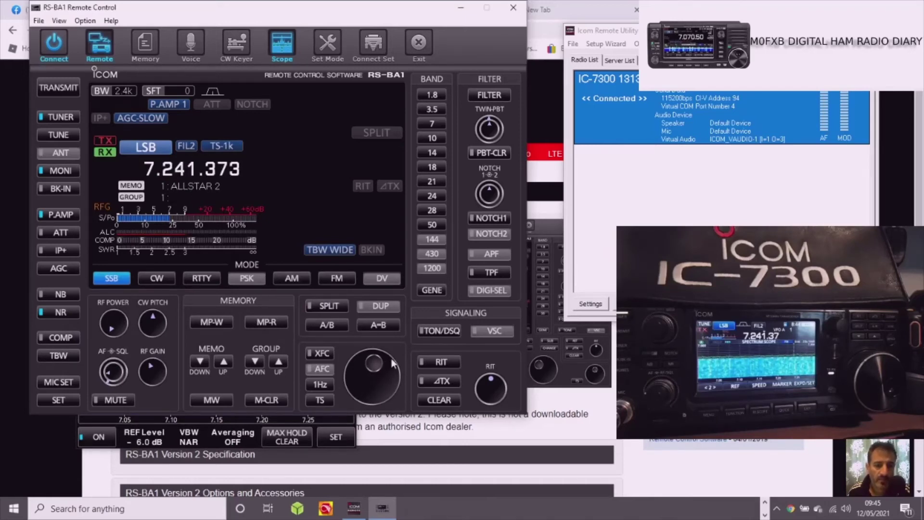
scroll(369, 354, "down", 20)
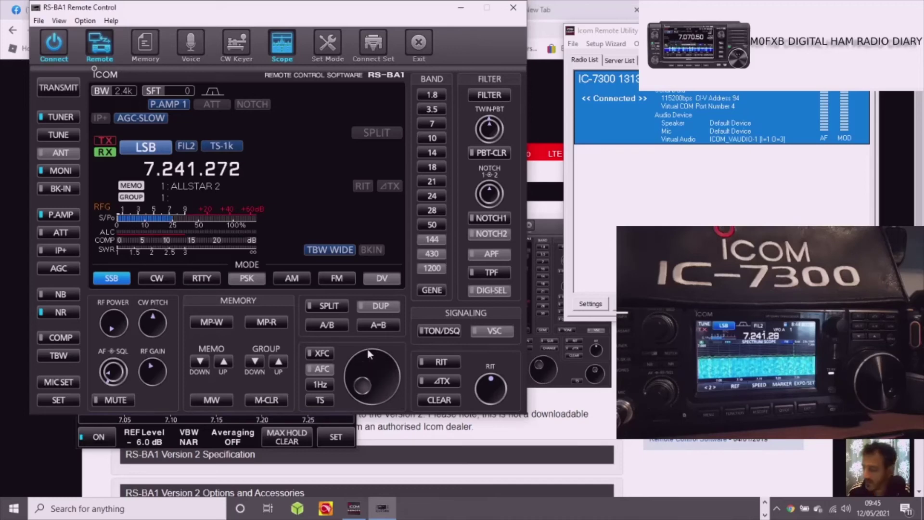
scroll(369, 354, "down", 15)
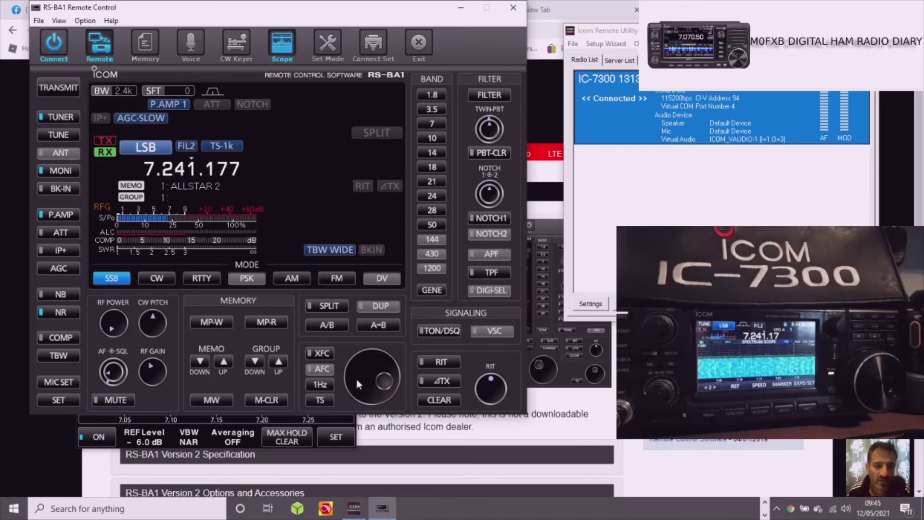
scroll(356, 379, "down", 20)
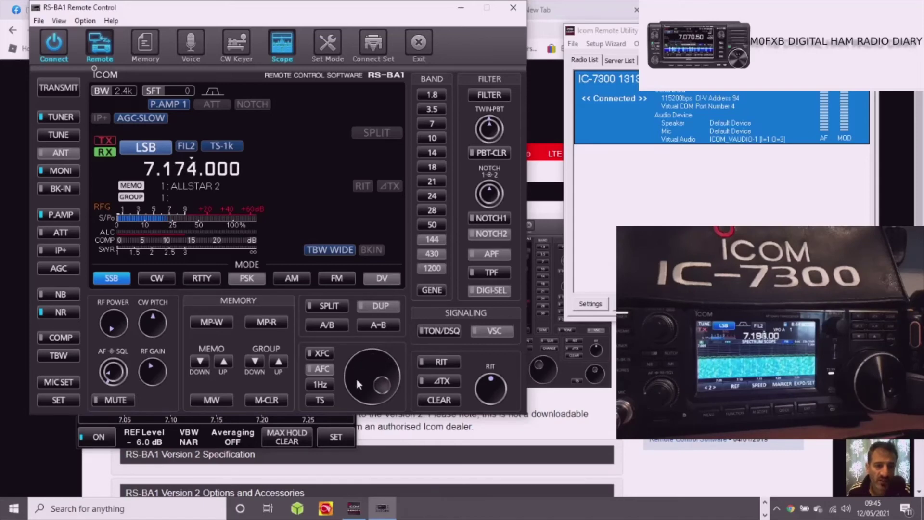
scroll(356, 380, "down", 16)
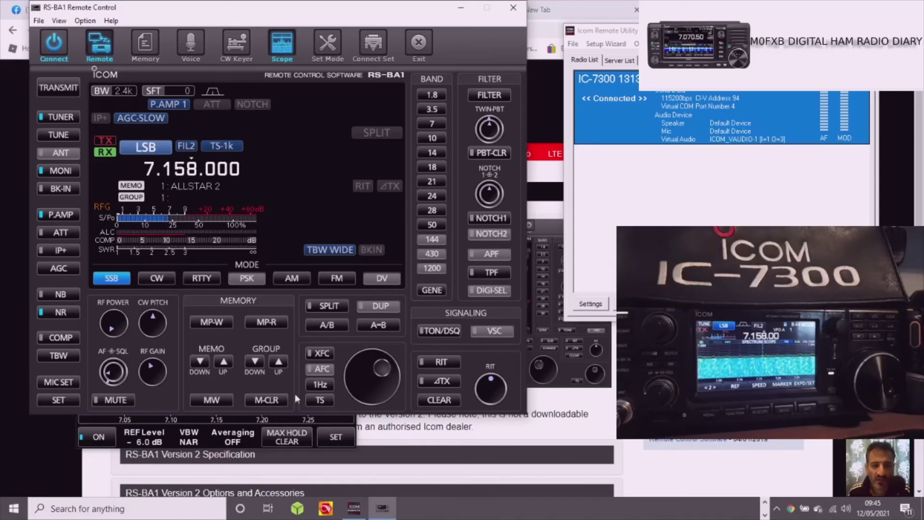
left_click(101, 420)
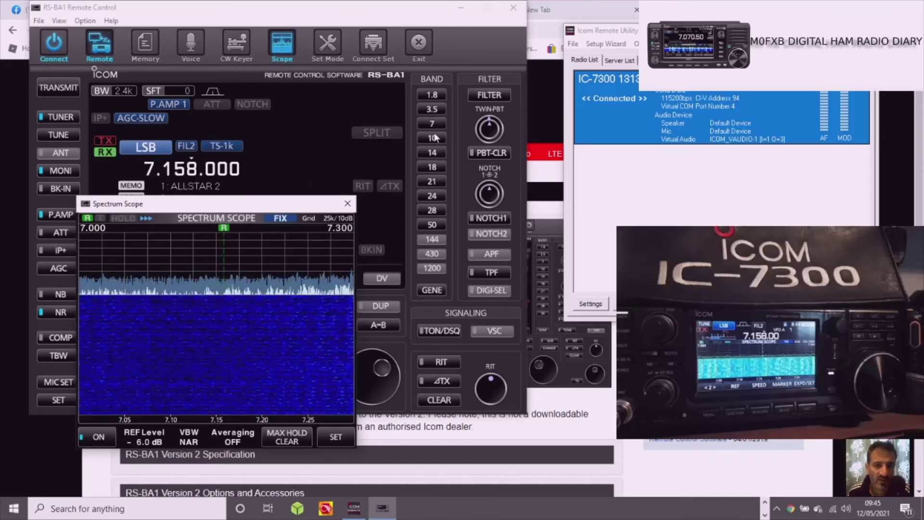
Switch to the 3.5 MHz band, check its spectrum scope, and tune down to 3.714.000.
left_click(431, 110)
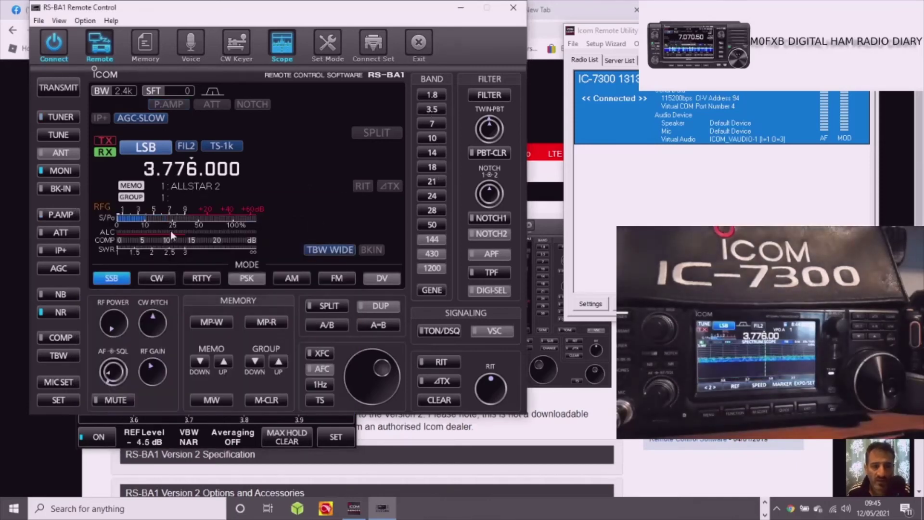
left_click(104, 421)
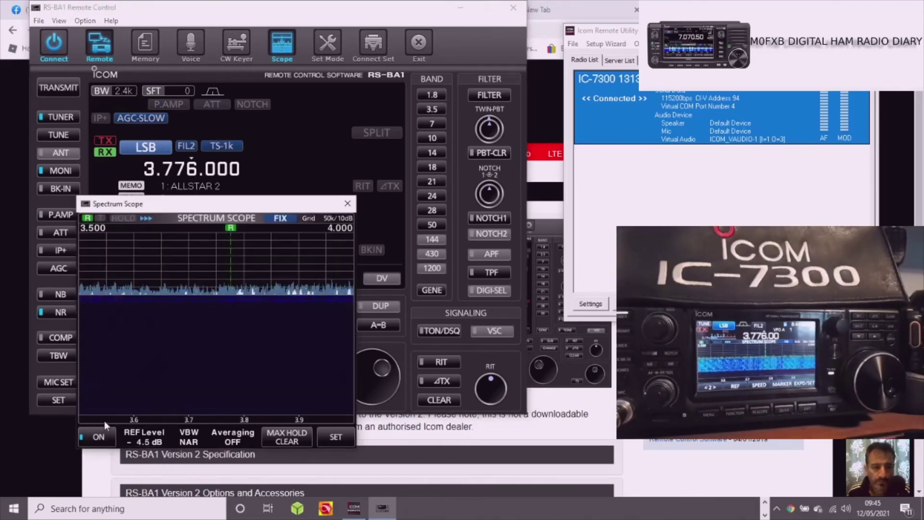
left_click(199, 191)
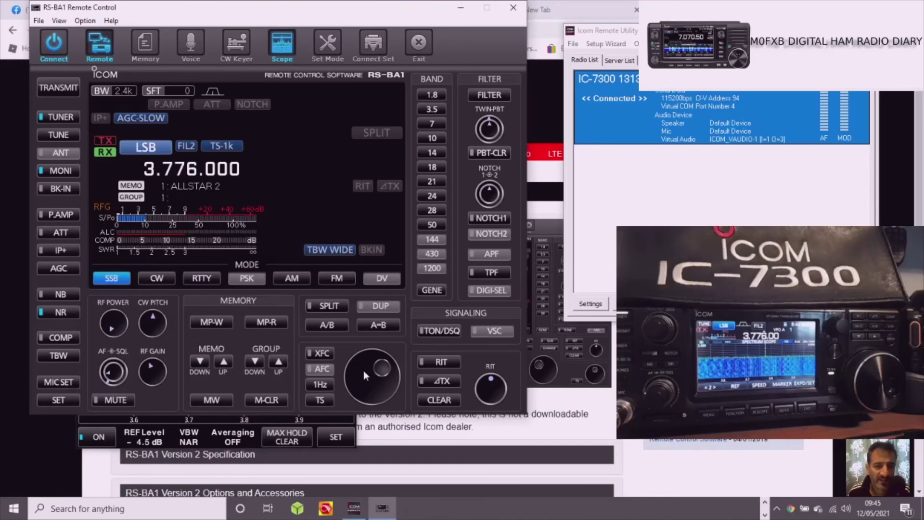
scroll(364, 371, "up", 2)
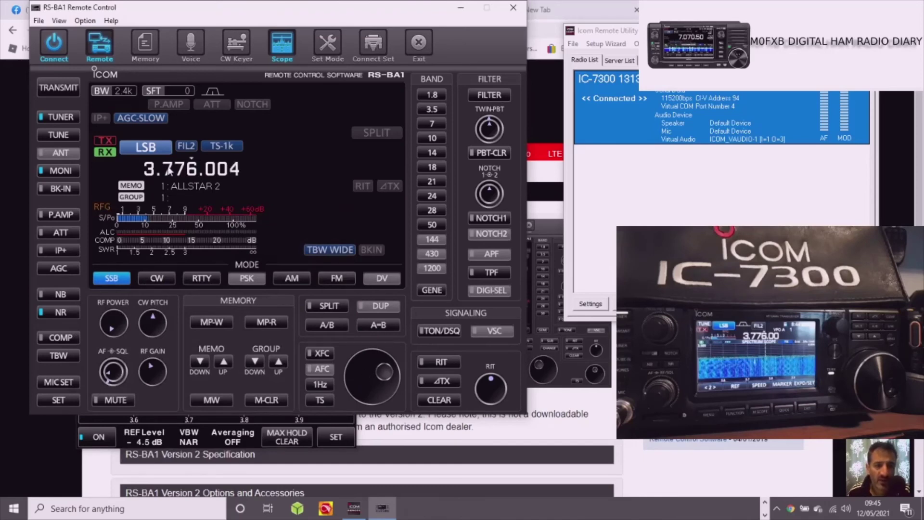
scroll(357, 369, "down", 20)
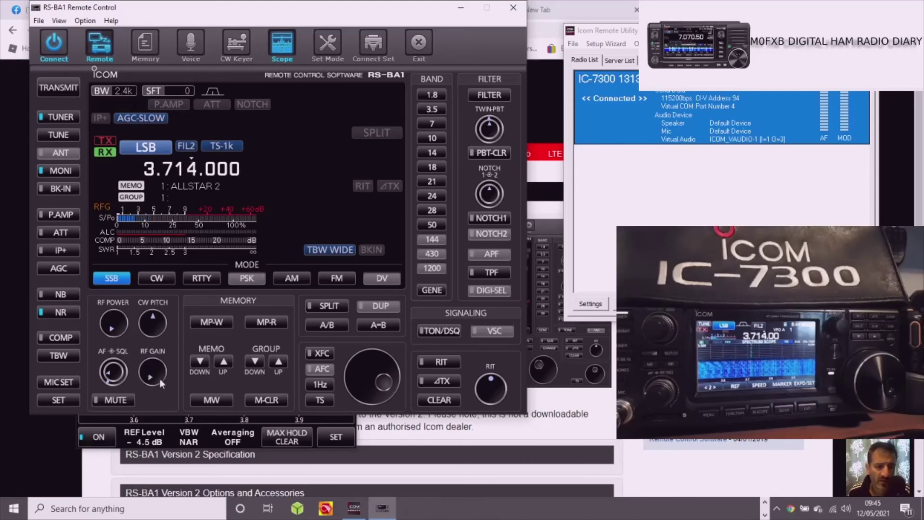
Raise the RF gain fully and turn on preamp 1.
scroll(161, 374, "down", 5)
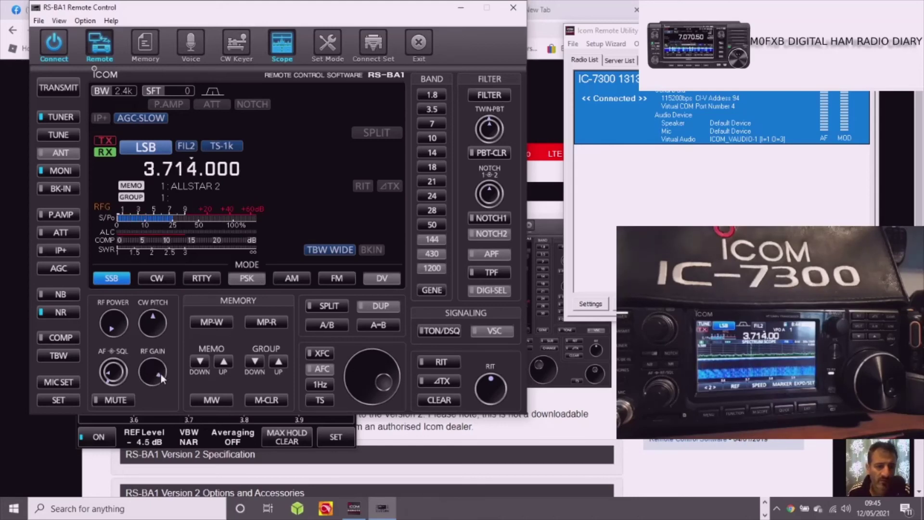
left_click(164, 105)
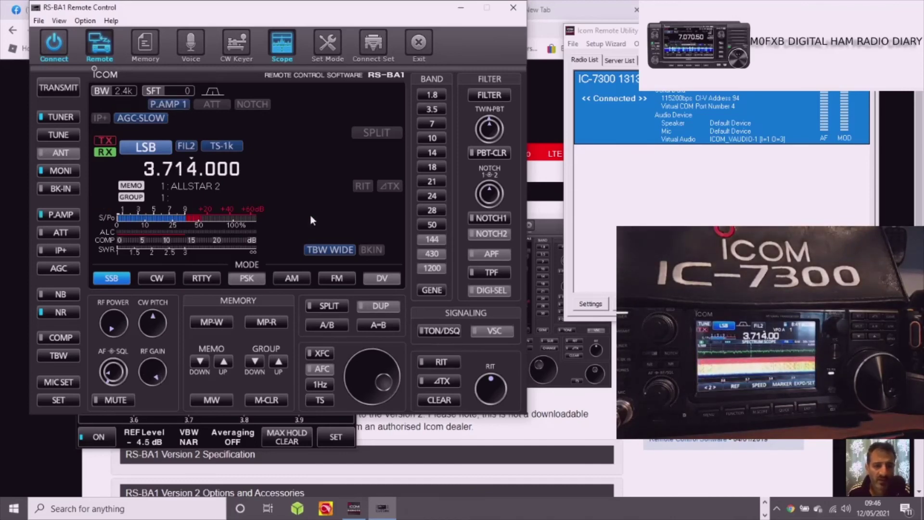
Switch to the 14 MHz band, and view the general settings of its spectrum scope.
left_click(433, 153)
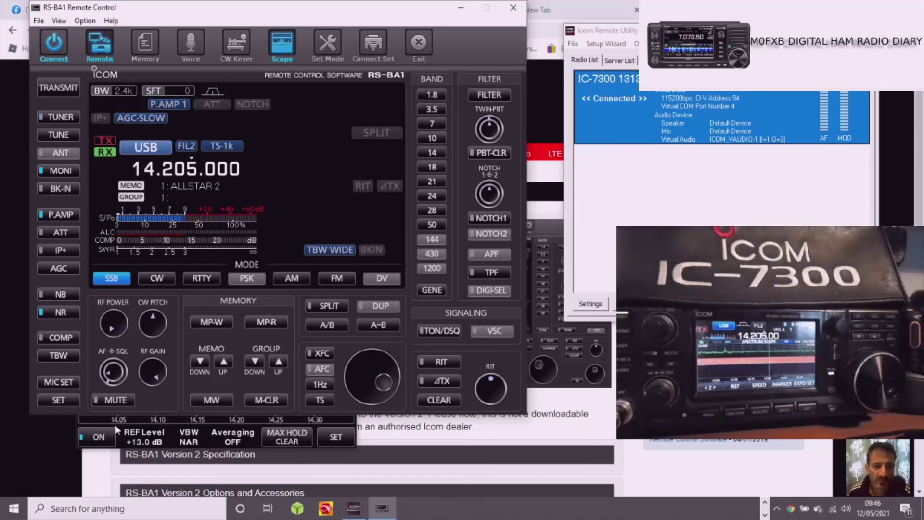
left_click(101, 420)
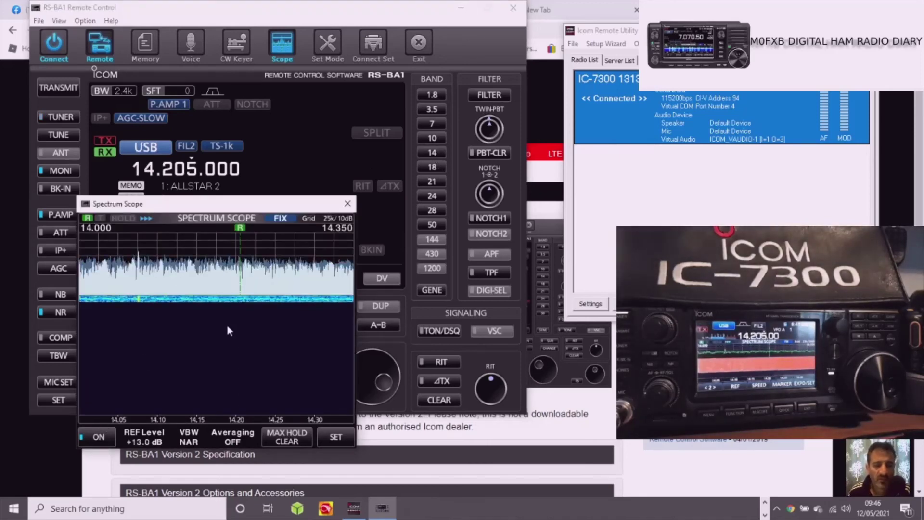
left_click(336, 438)
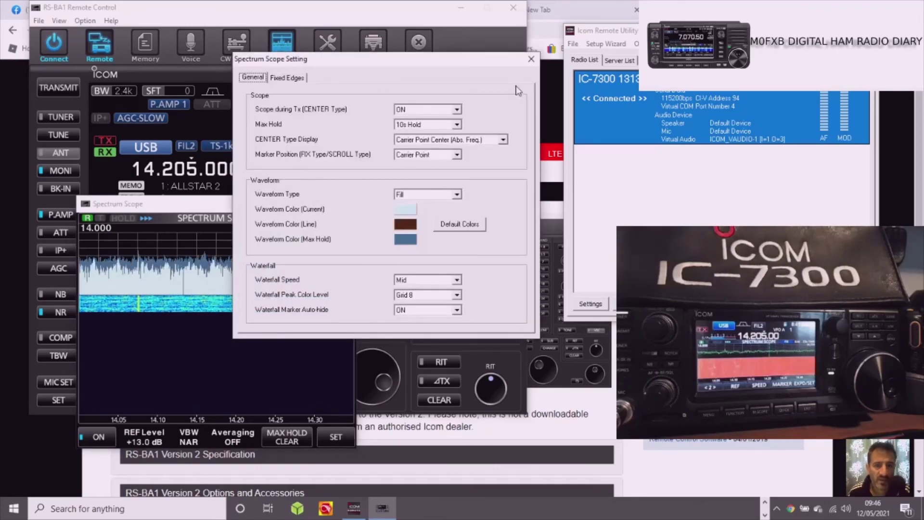
left_click(532, 59)
View the stored channels in the Memory Channel Editor, and close it.
left_click(154, 44)
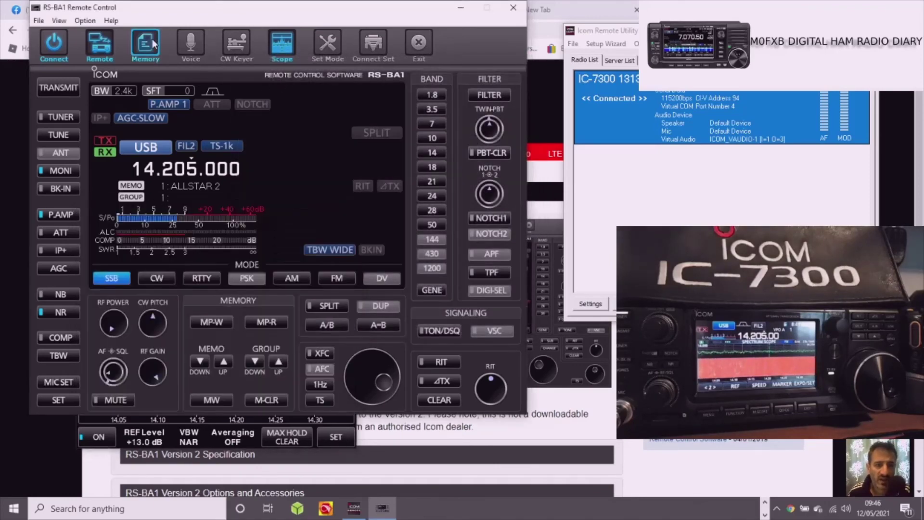
left_click(153, 44)
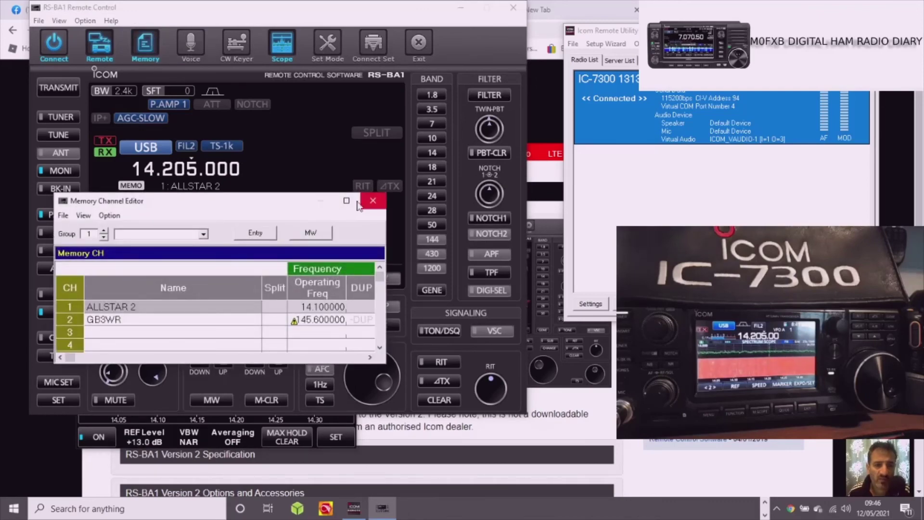
left_click(372, 202)
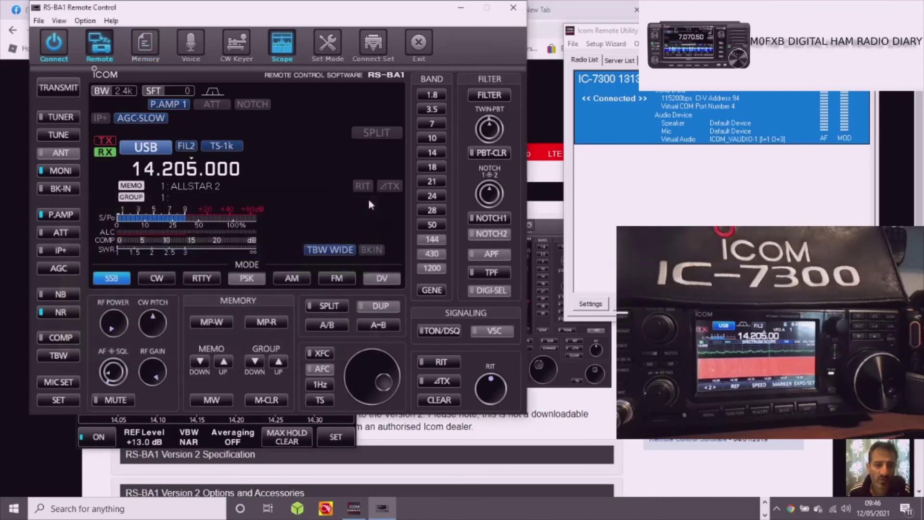
Make the spectrum scope window taller, and move it down below the frequency and meter display.
left_click(95, 422)
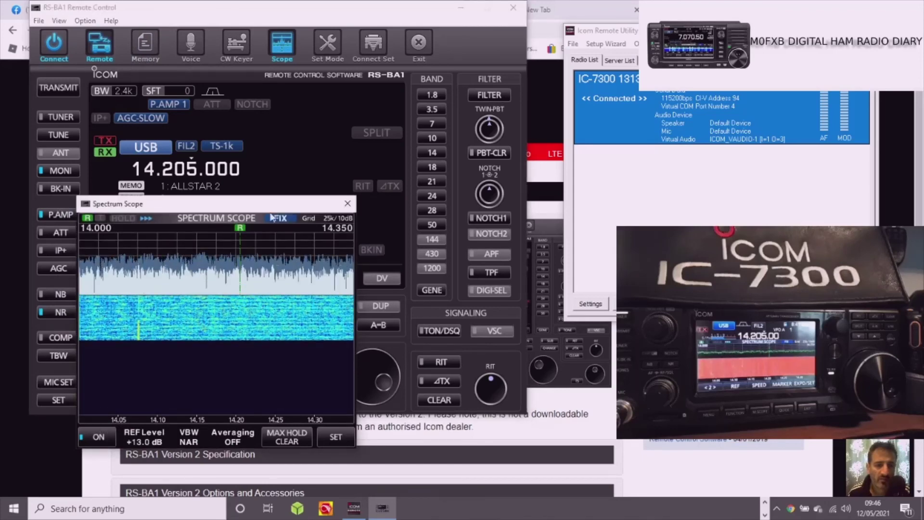
left_click_drag(264, 196, 264, 60)
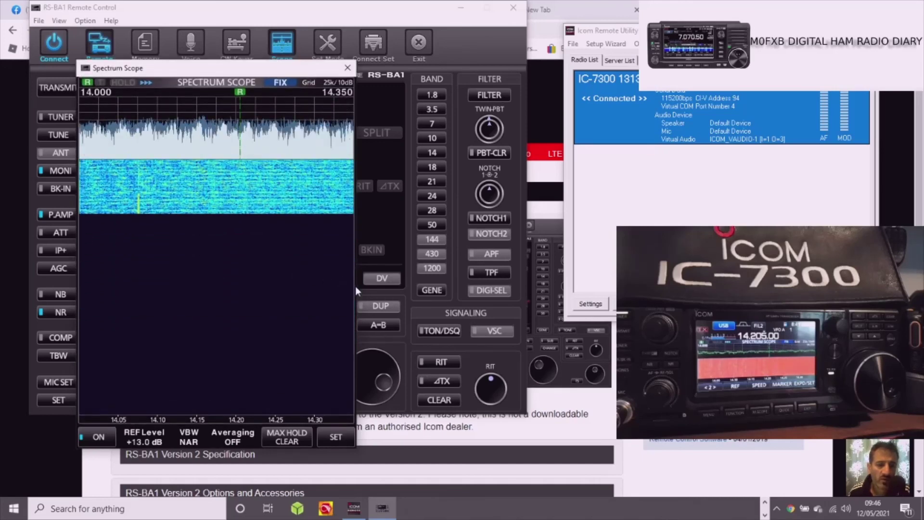
left_click_drag(284, 73, 267, 317)
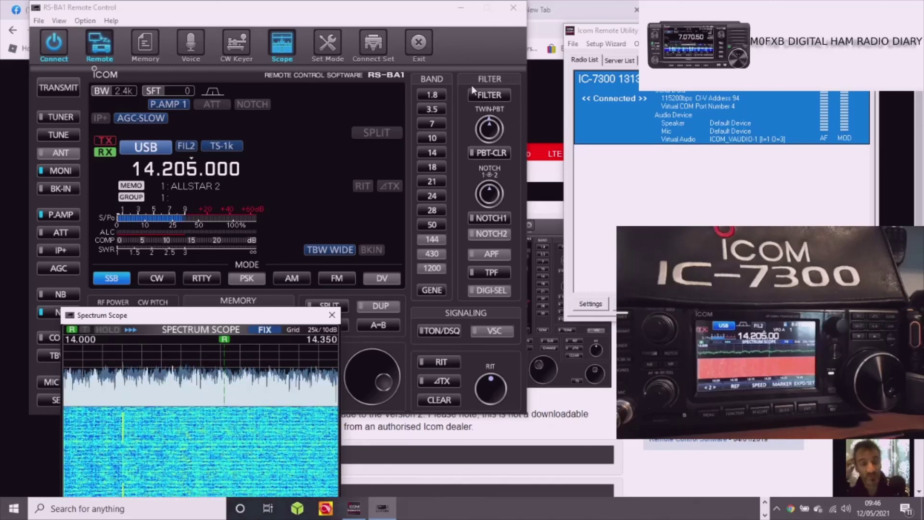
Compare the radio list and server list connection details in Icom Remote Utility.
left_click(620, 61)
left_click(587, 61)
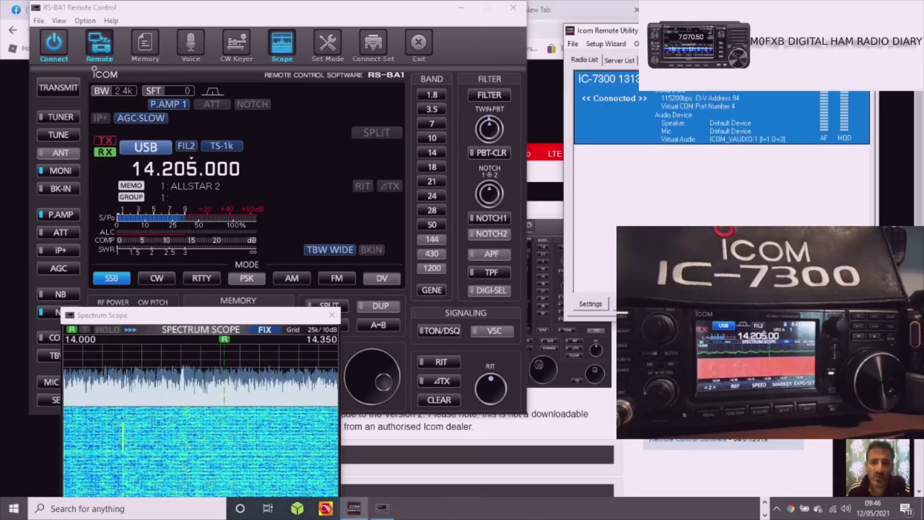
left_click(623, 63)
left_click(581, 61)
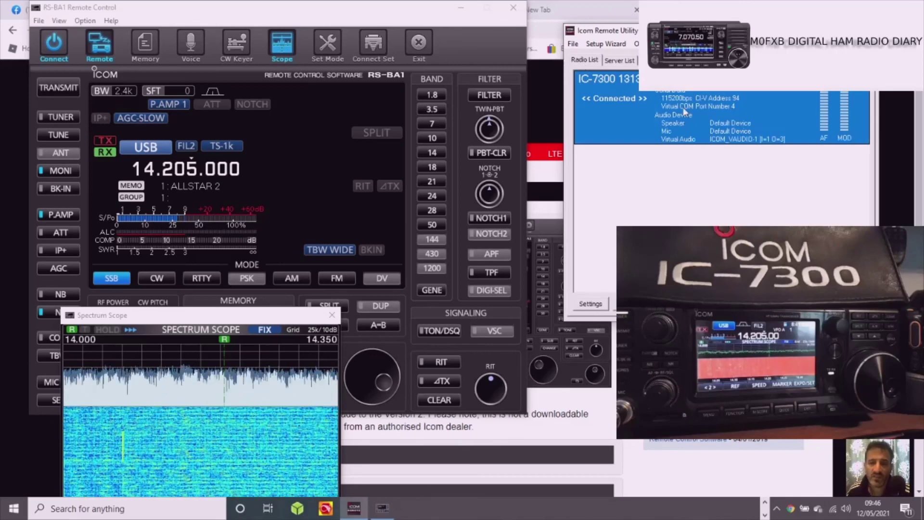
left_click(620, 62)
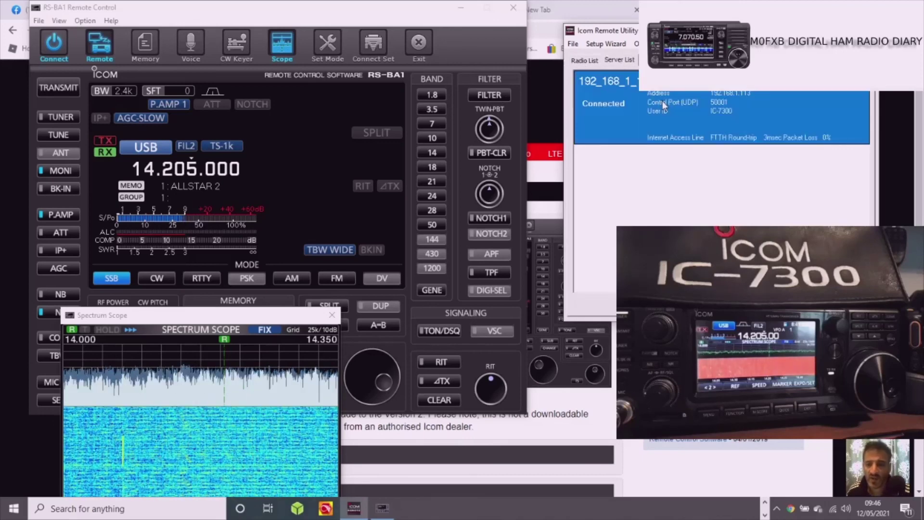